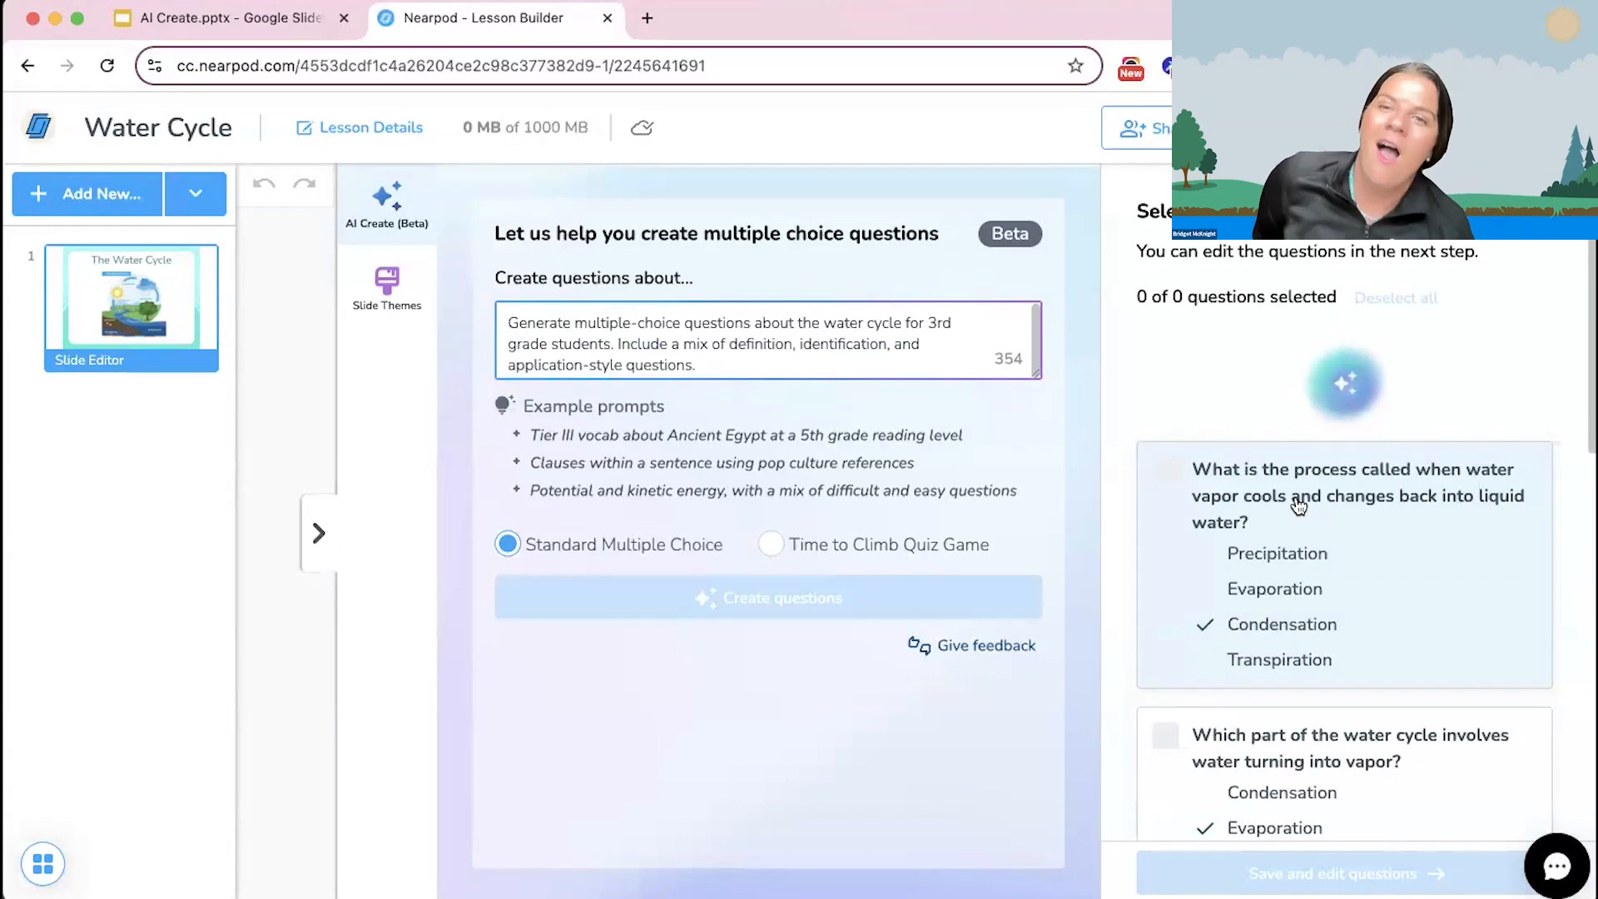
Step: Review the generated water cycle questions and their marked correct answers
scroll(1298, 505, down, 8)
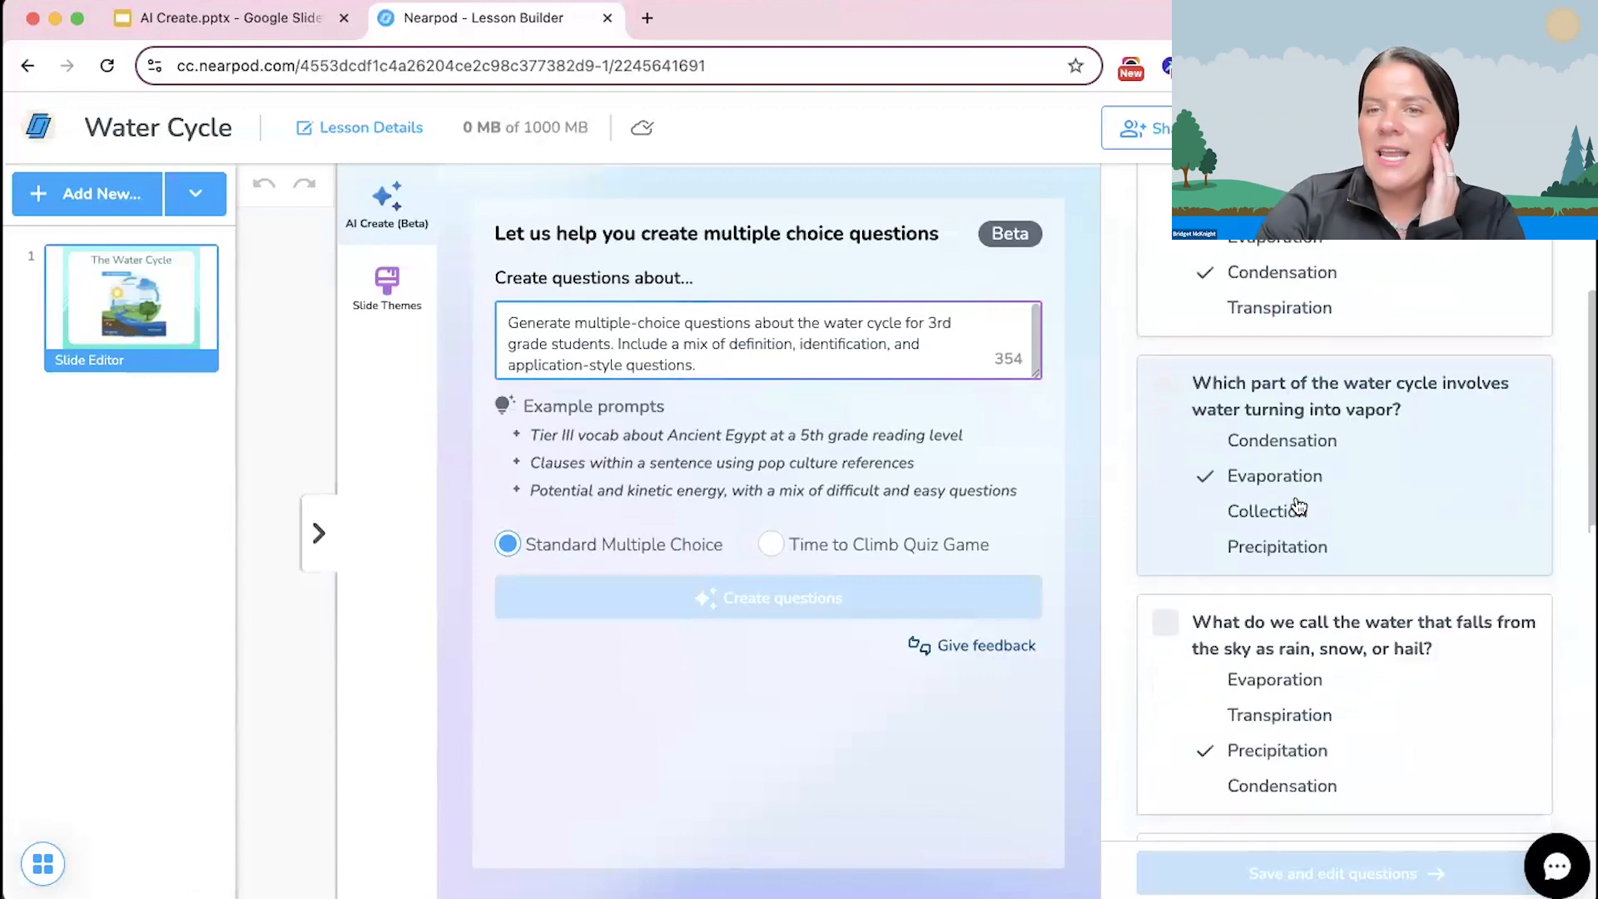
scroll(1268, 748, down, 5)
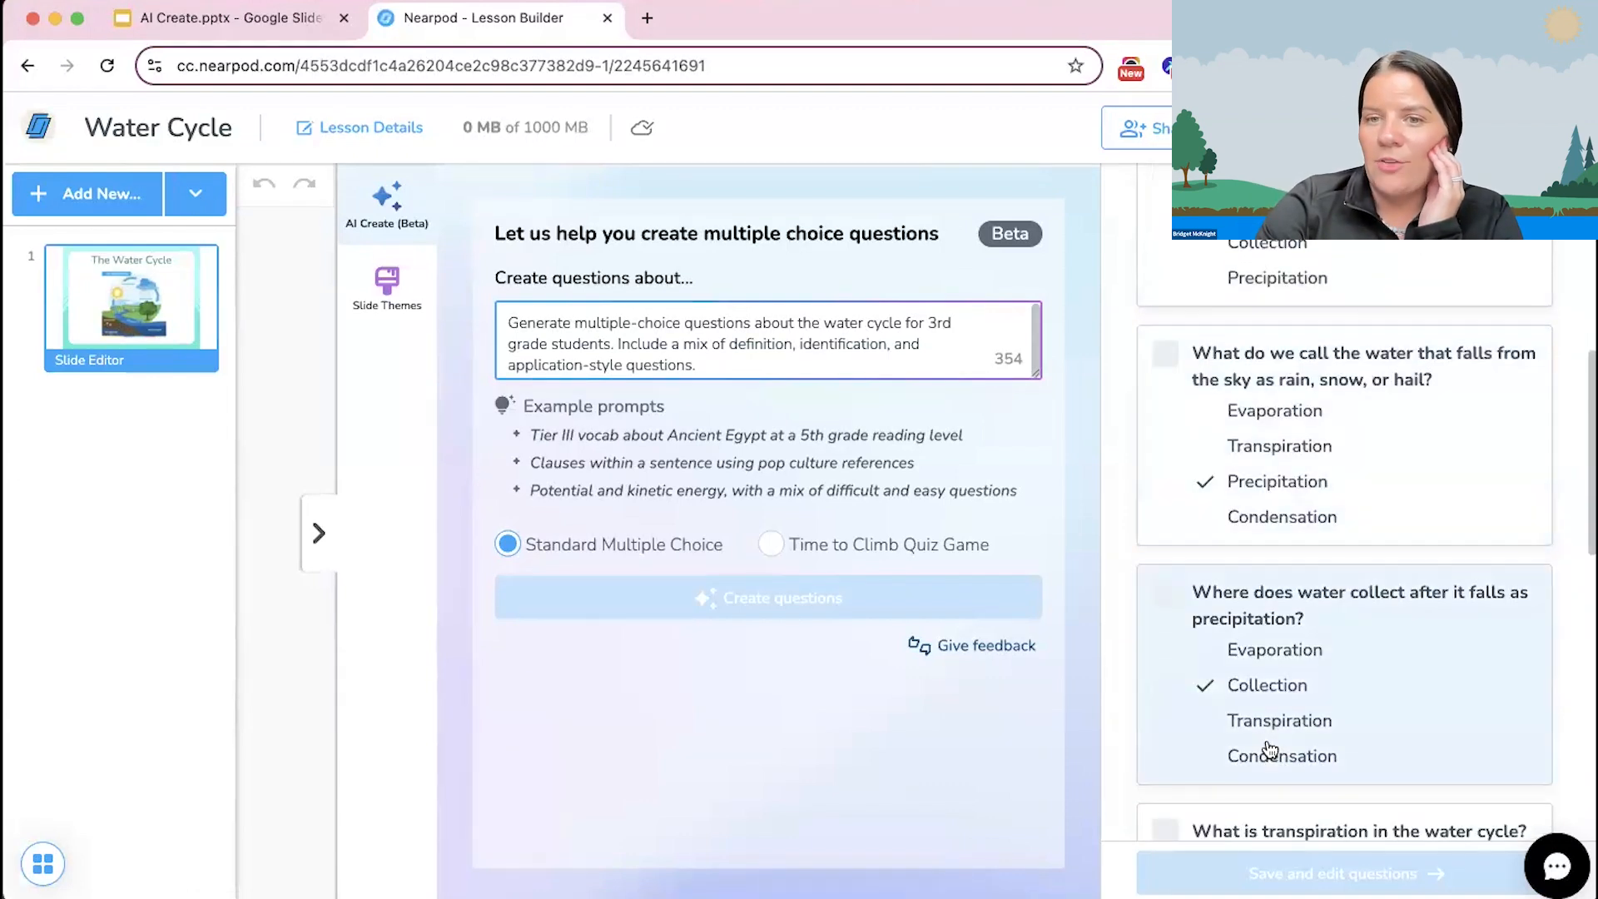
scroll(1269, 744, down, 2)
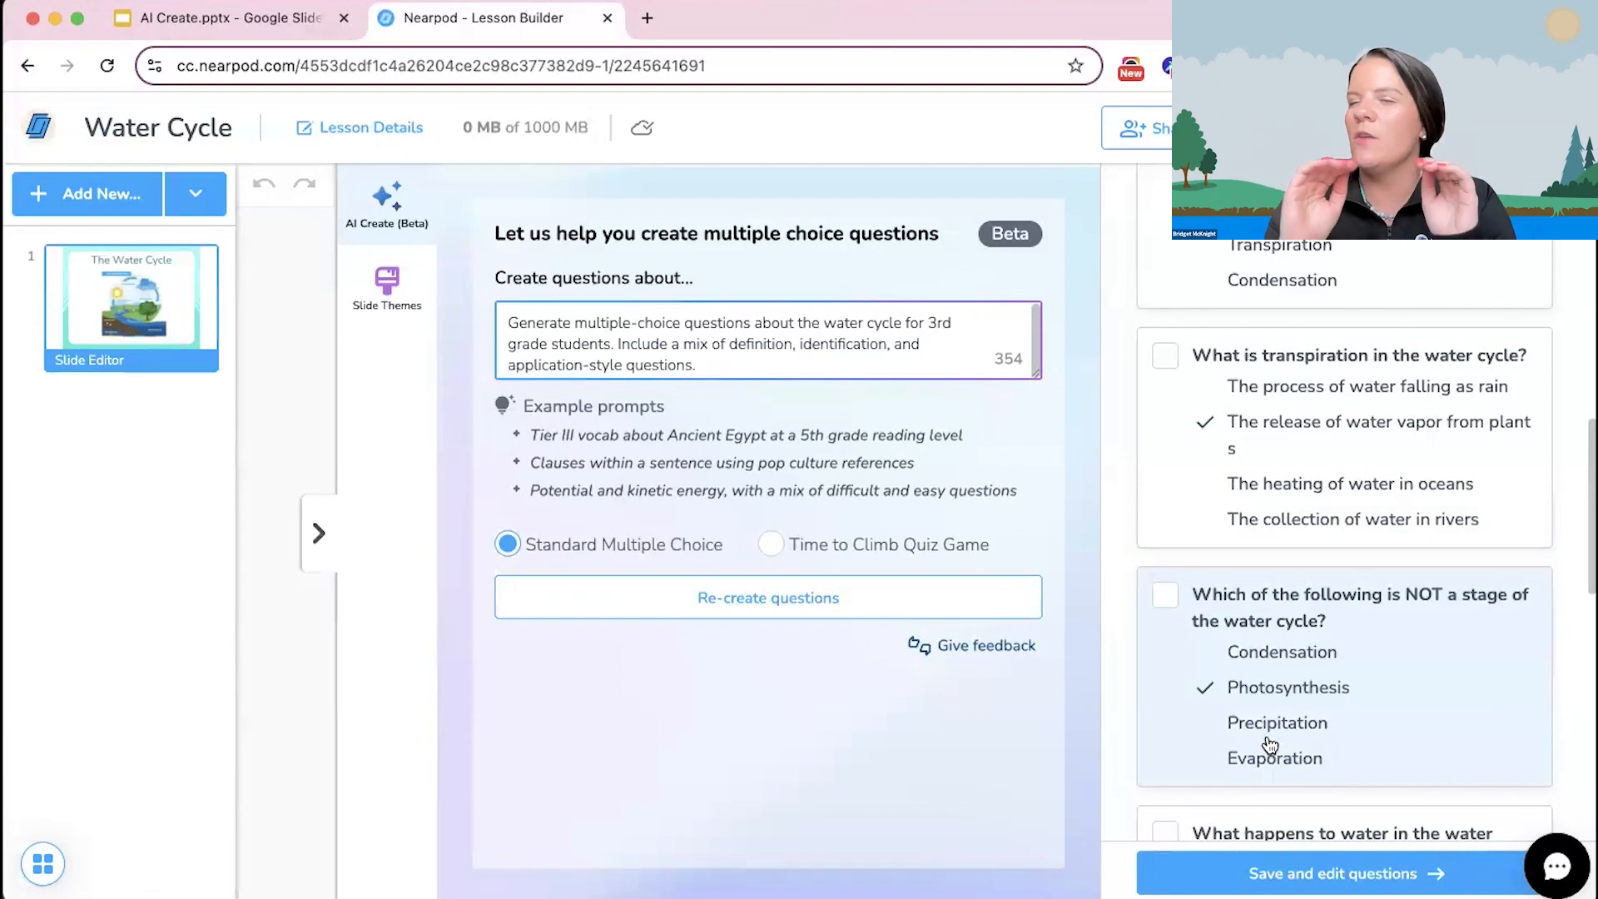
scroll(1269, 743, down, 1)
scroll(1269, 743, down, 3)
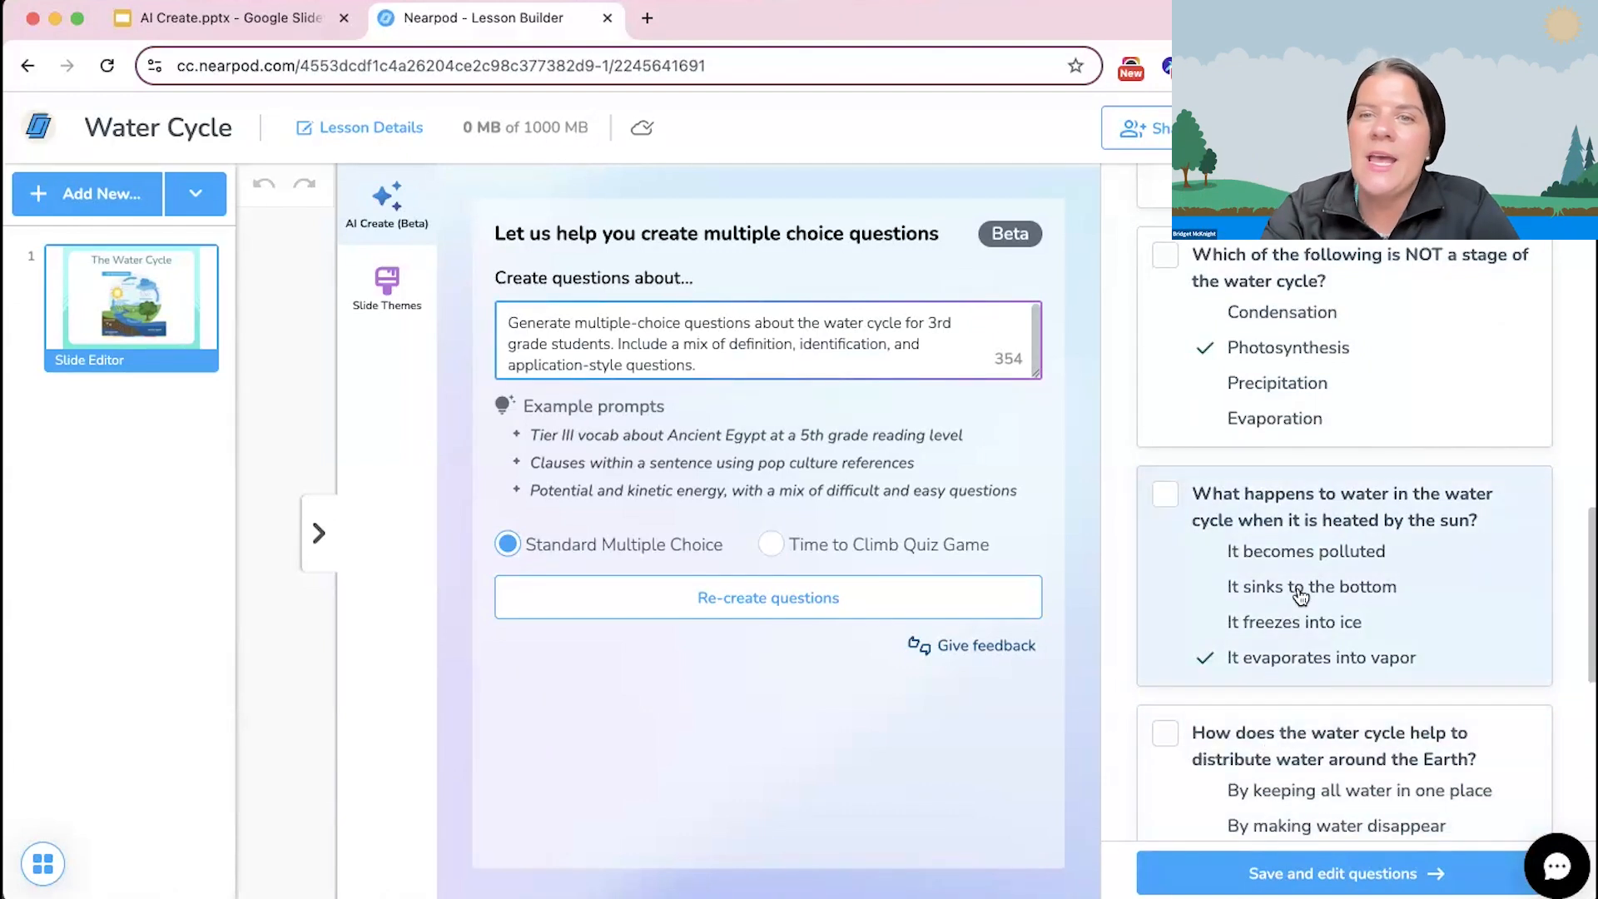
scroll(1288, 685, up, 7)
scroll(1195, 481, up, 2)
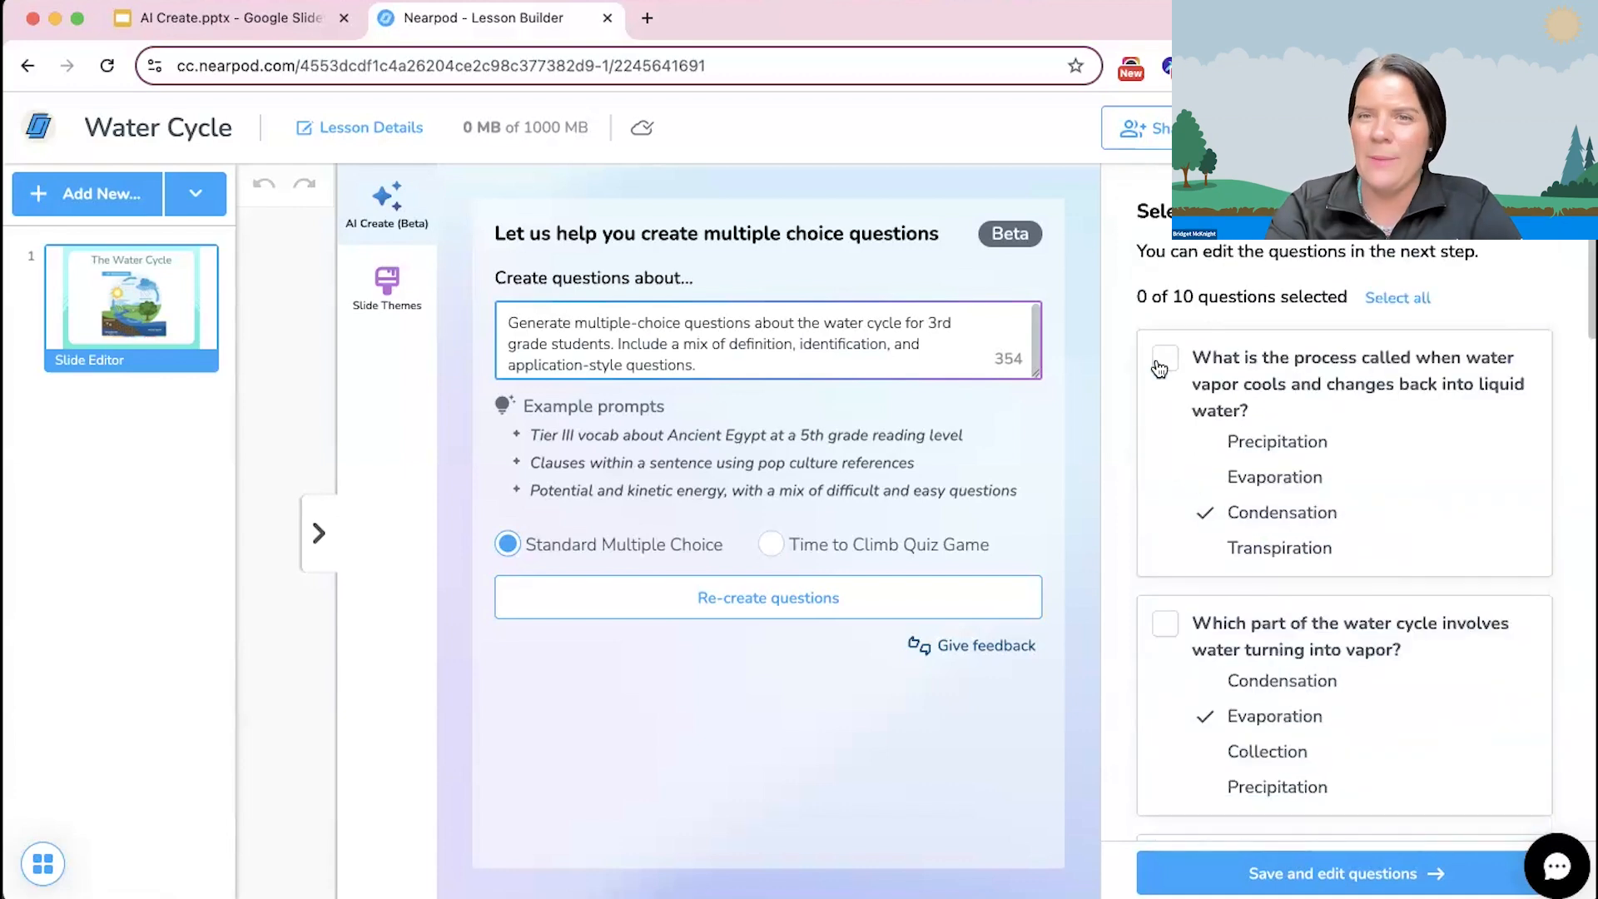
Step: Select the first three generated questions individually and deselect the first two again
click(1164, 469)
scroll(1163, 516, down, 1)
click(1163, 524)
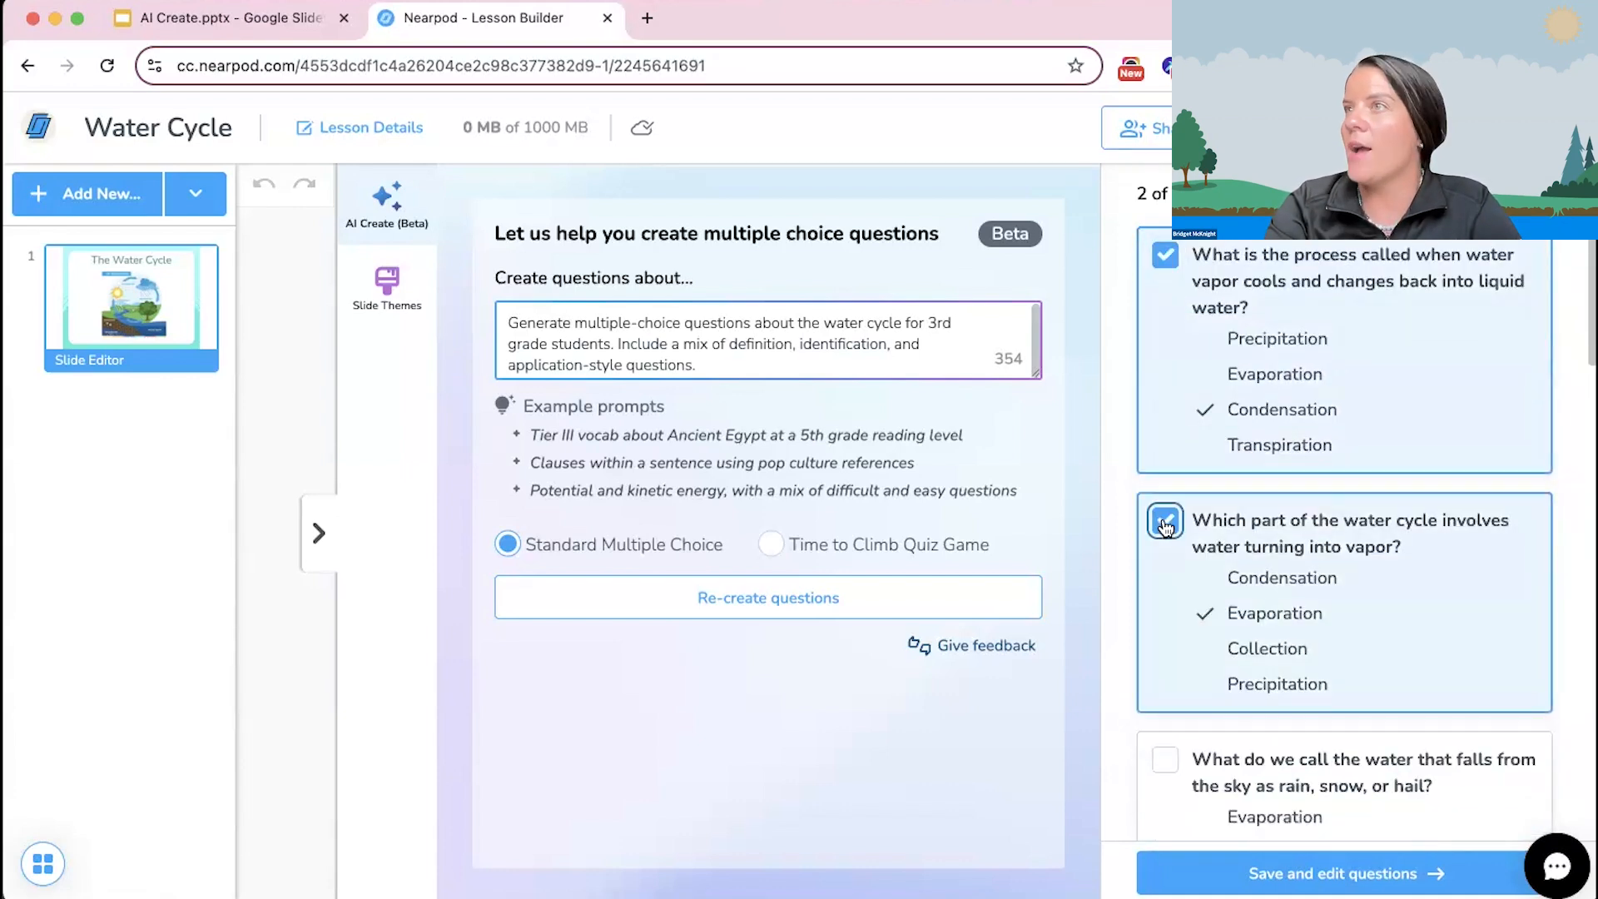
scroll(1163, 525, down, 1)
click(1166, 659)
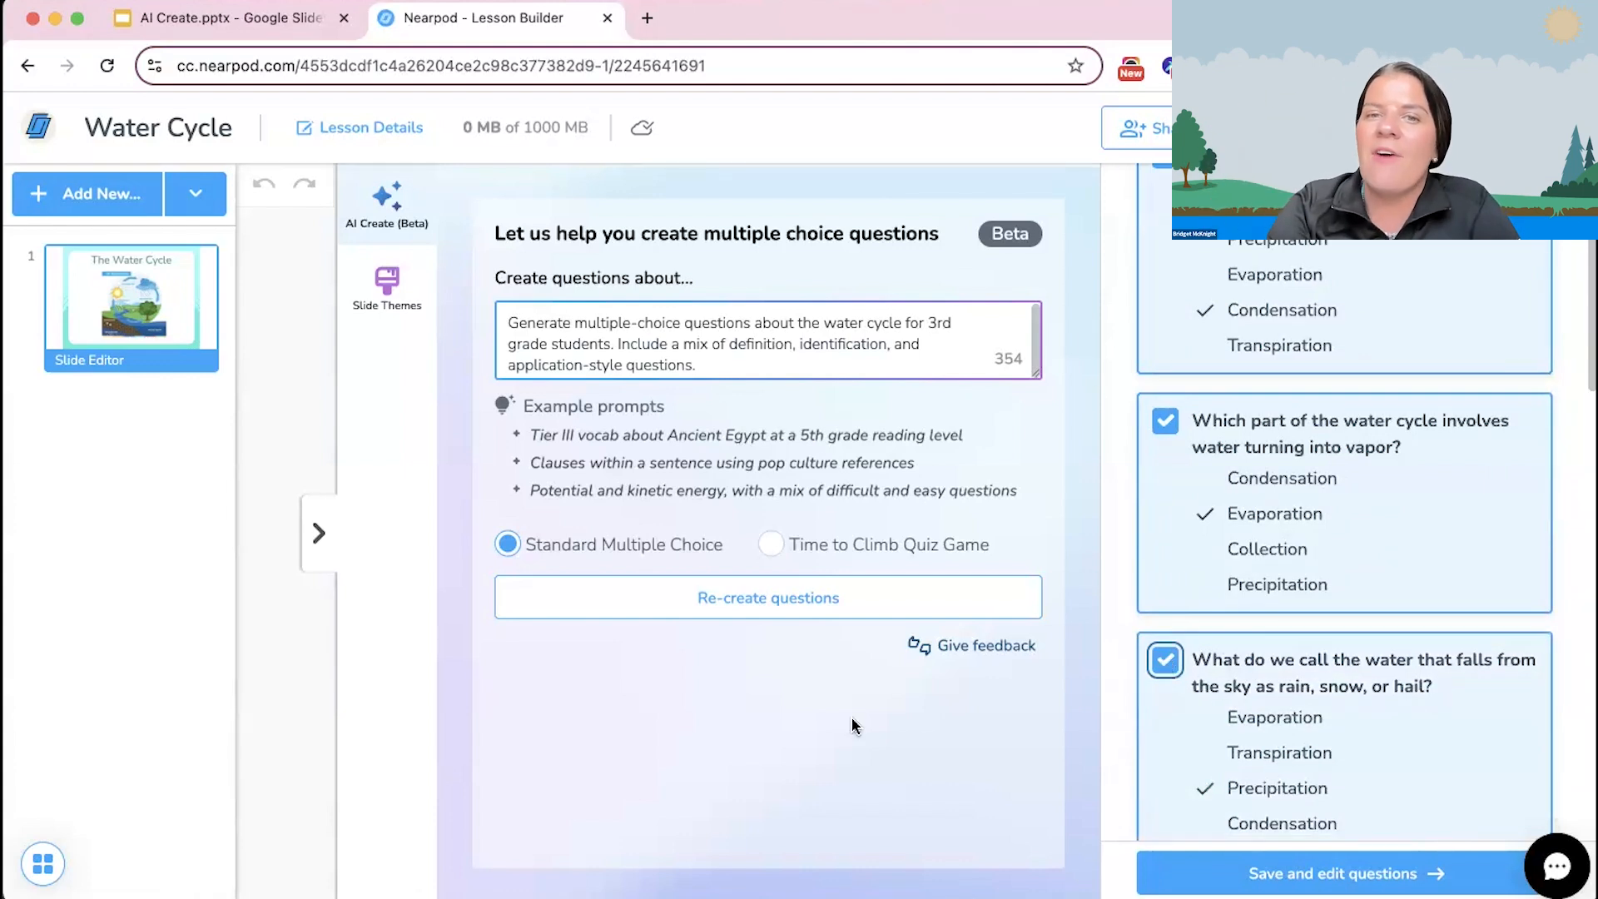
scroll(1209, 477, up, 5)
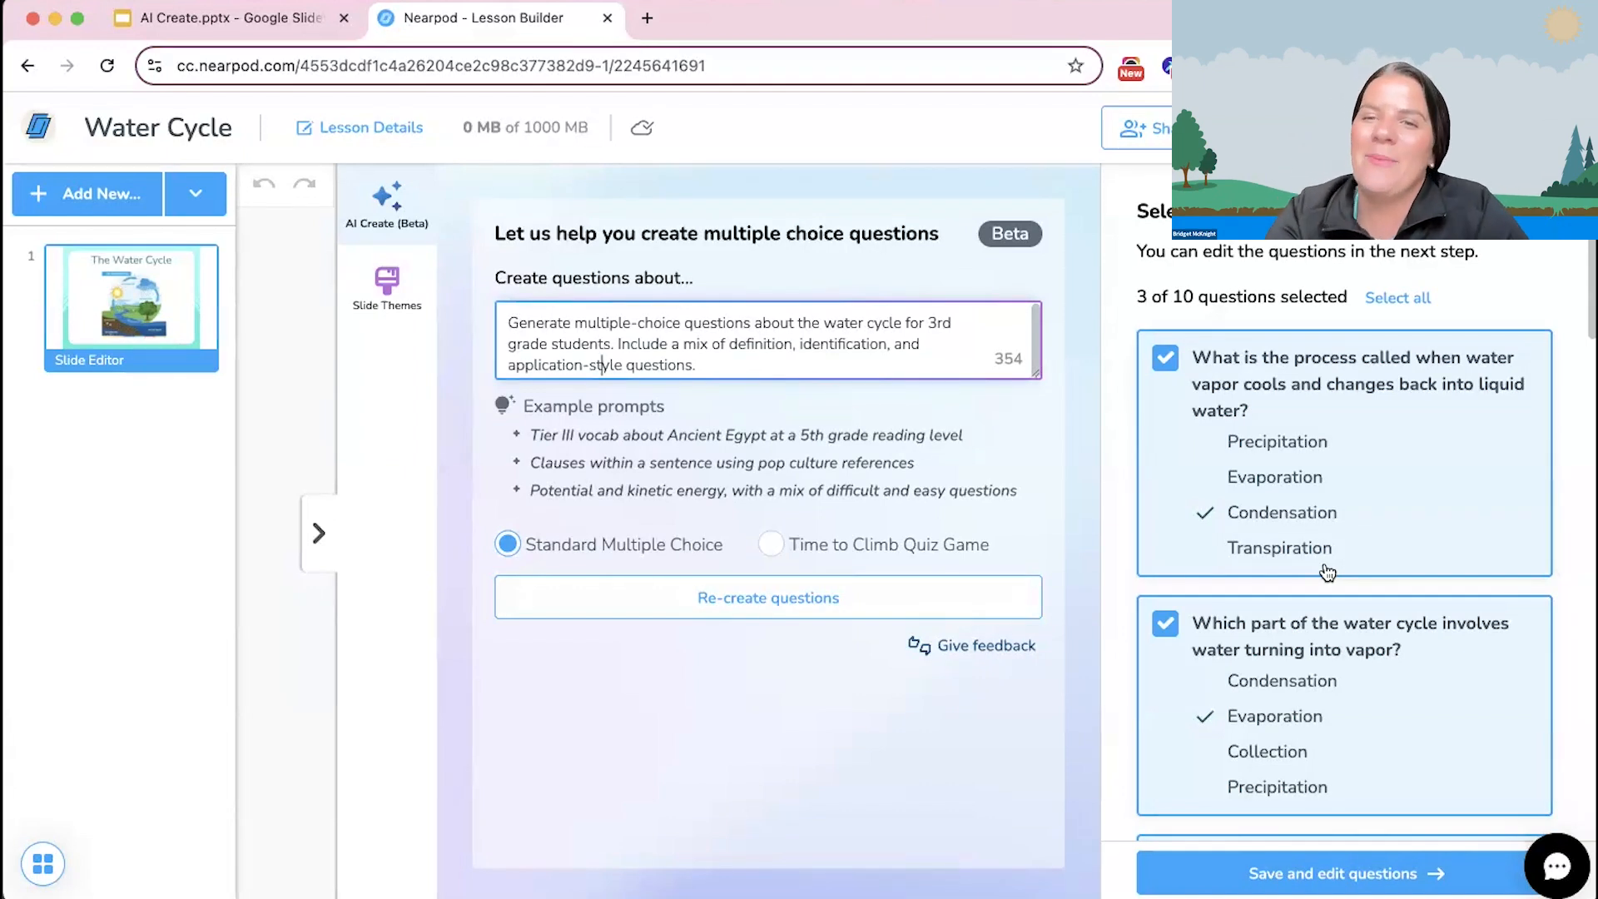
click(1166, 358)
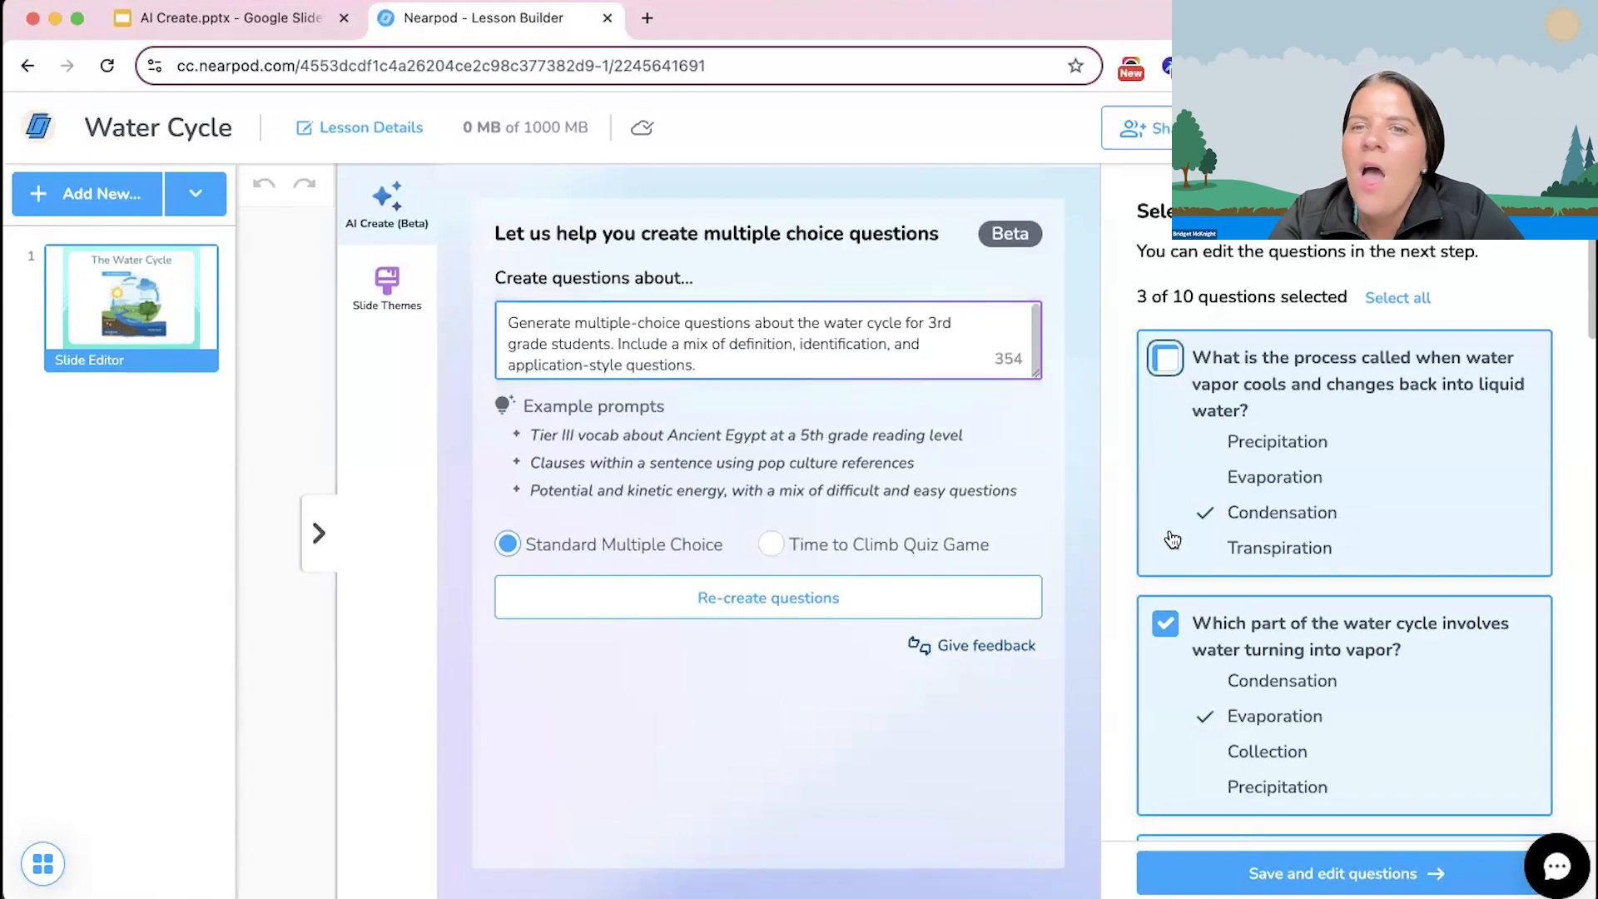
click(1166, 623)
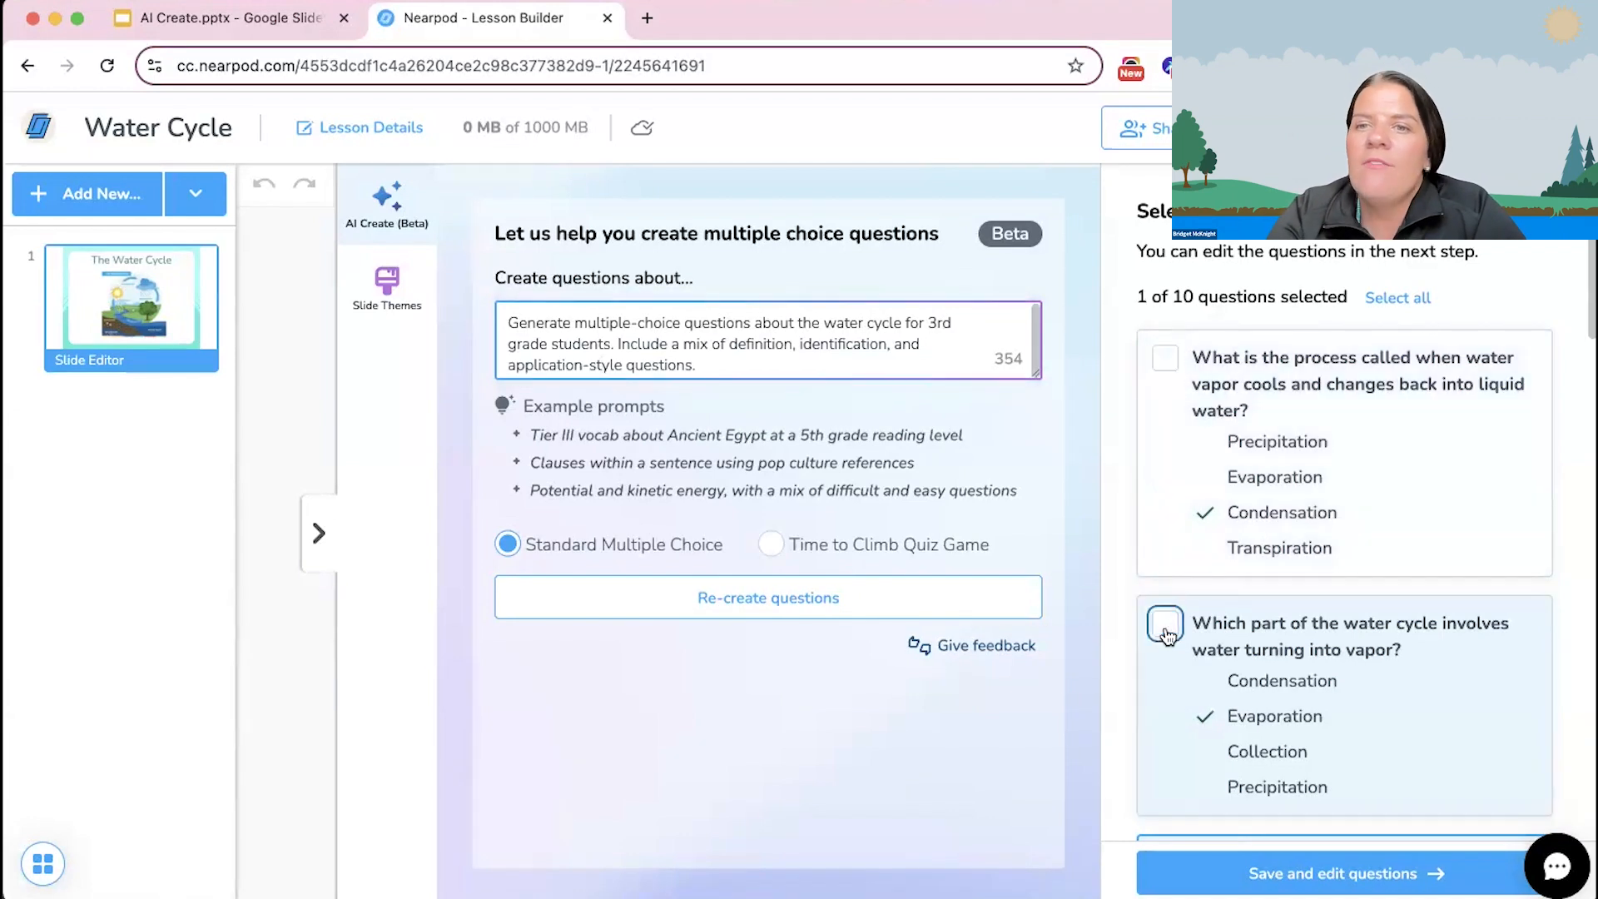
Step: Select all generated questions and save them into the lesson for editing
click(1414, 302)
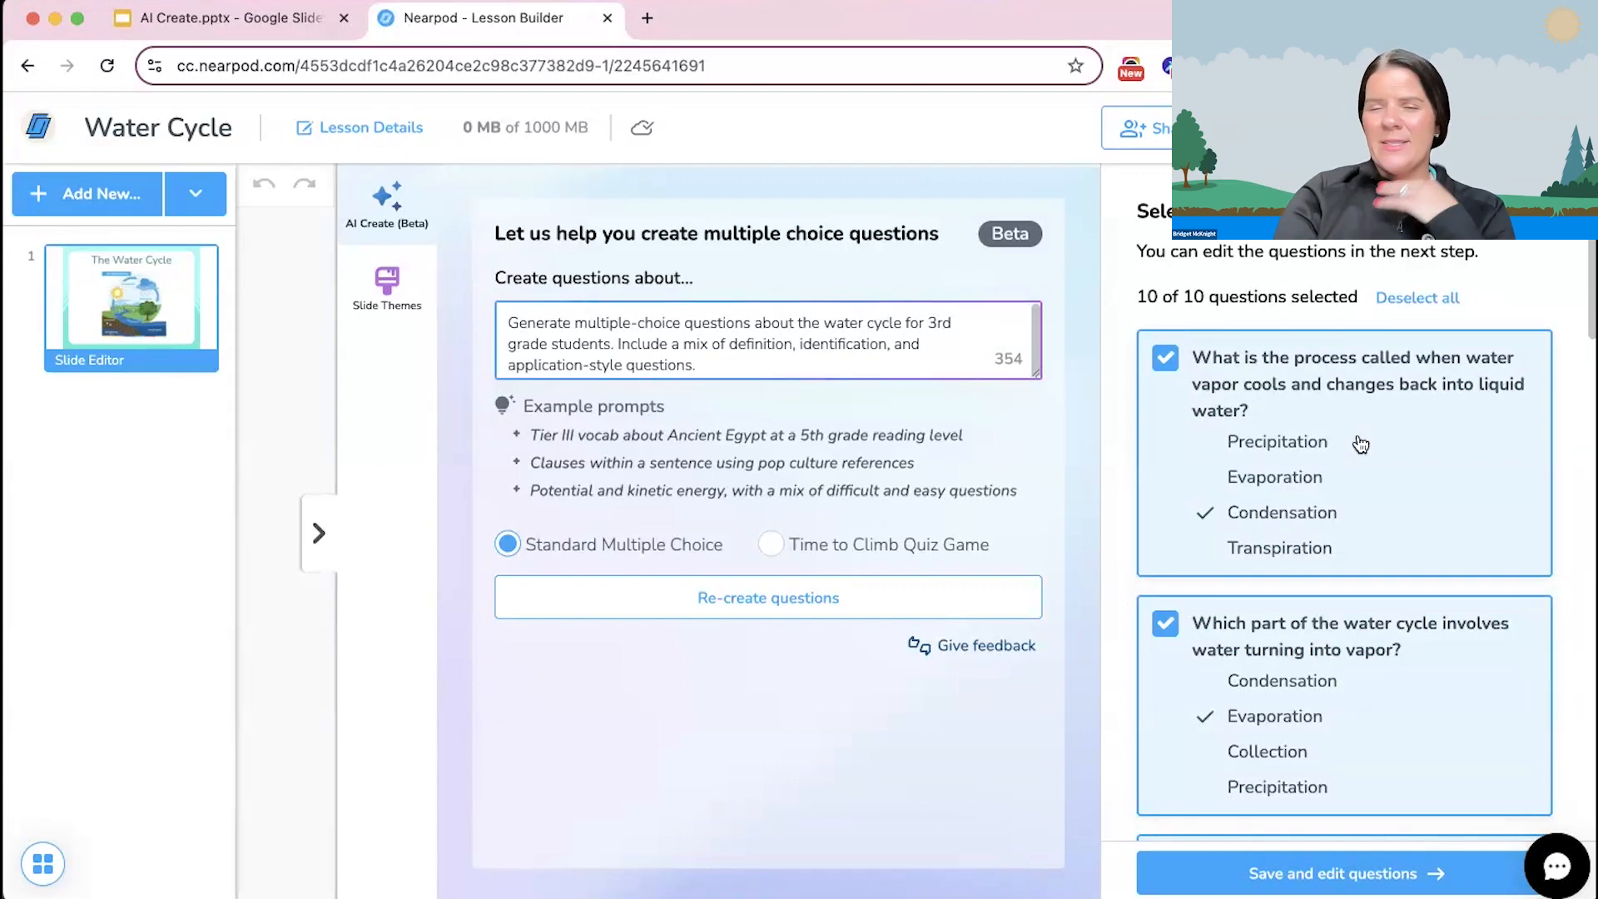
scroll(1360, 444, down, 3)
scroll(1360, 444, up, 3)
scroll(1361, 444, down, 3)
scroll(1360, 444, up, 3)
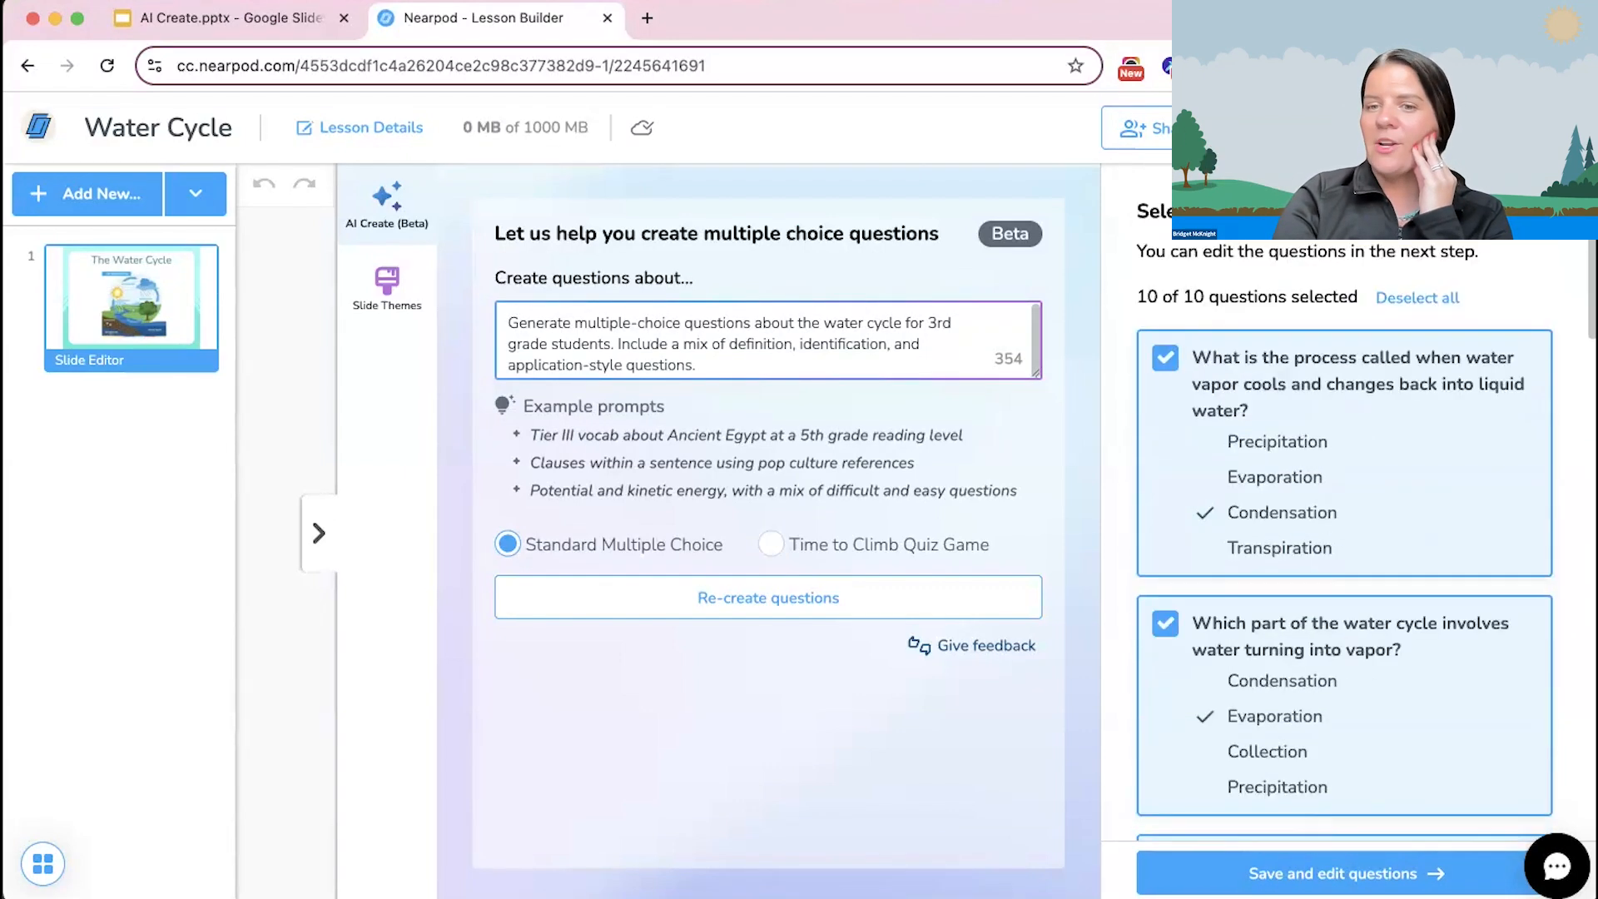
click(1321, 889)
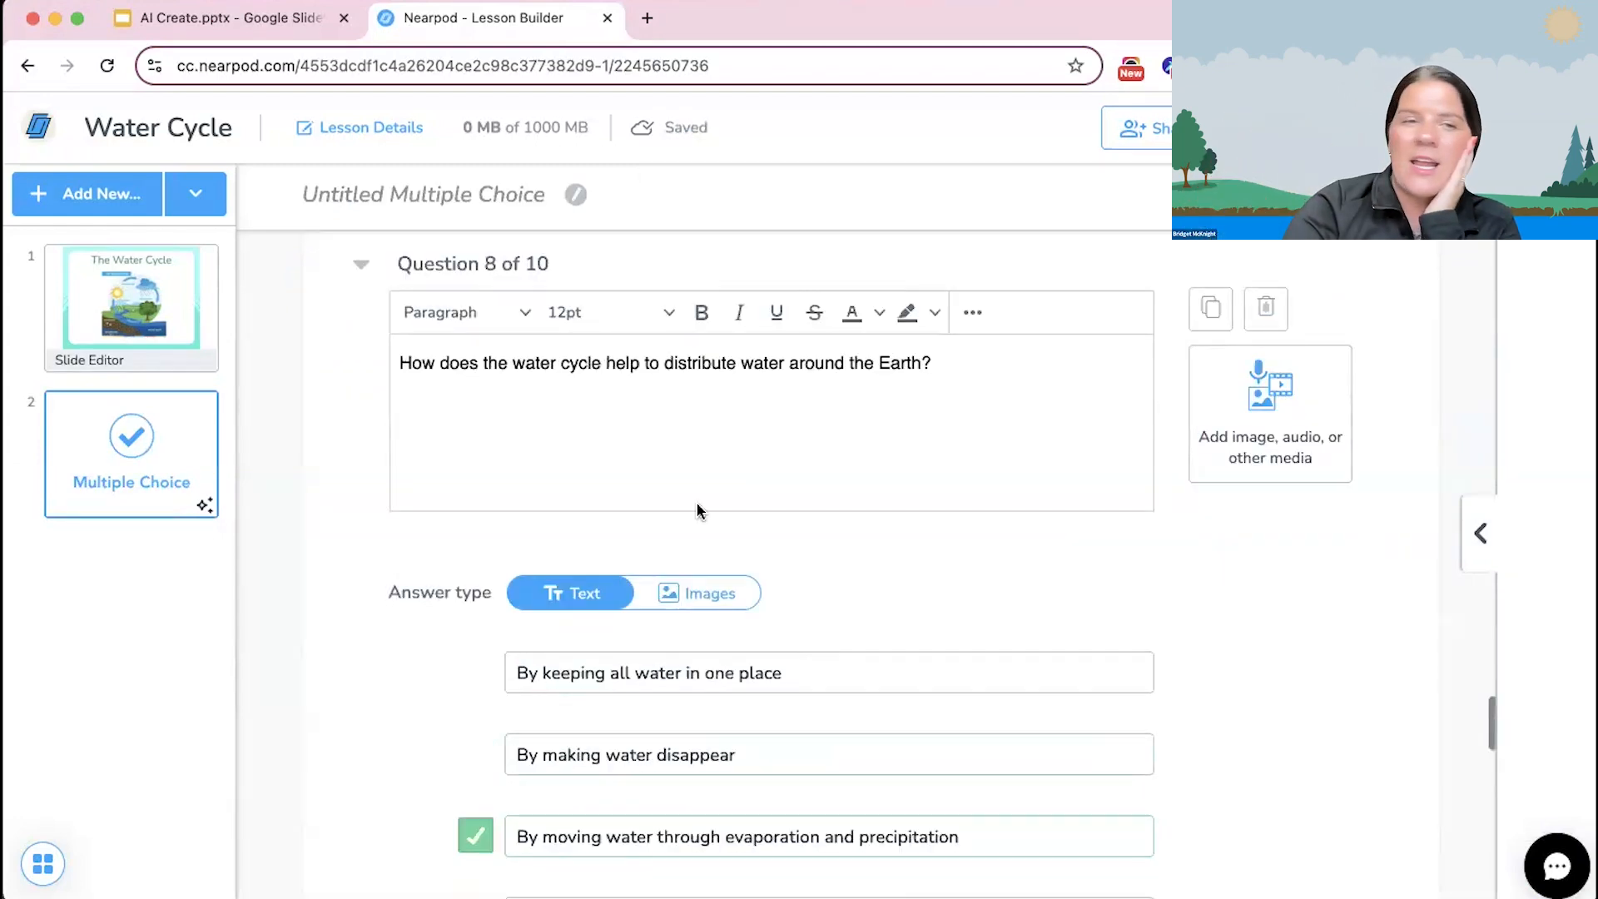
Step: Review the questions, answer options and marked correct answers in the multiple choice activity from first to last
mouse_move(108, 515)
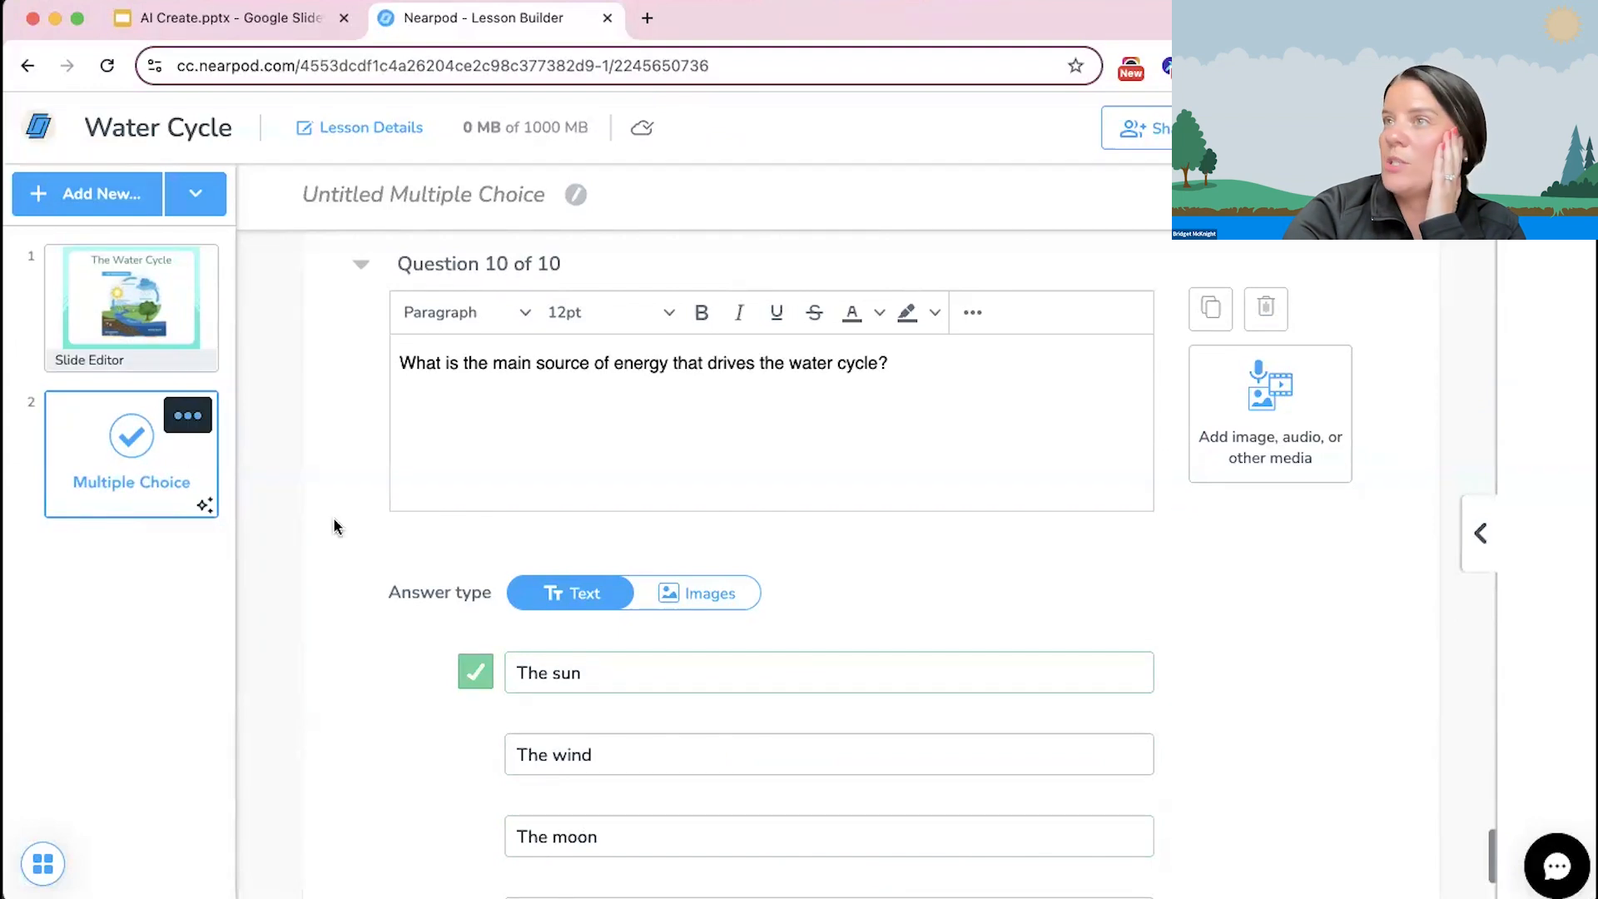
scroll(678, 473, up, 2)
scroll(676, 466, up, 20)
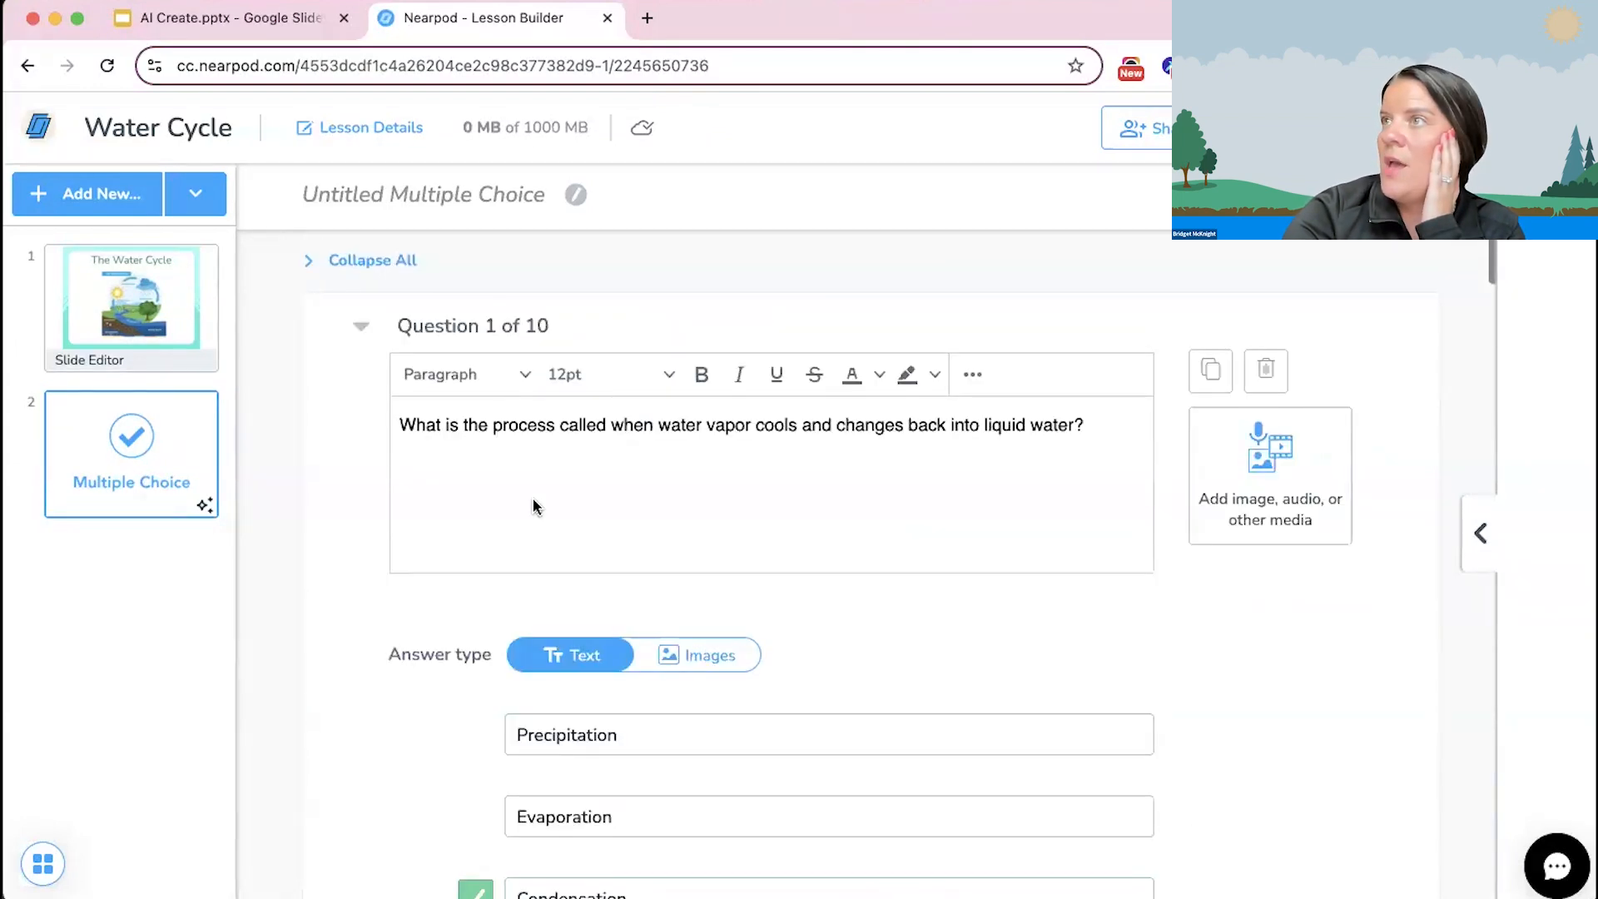
scroll(533, 506, down, 10)
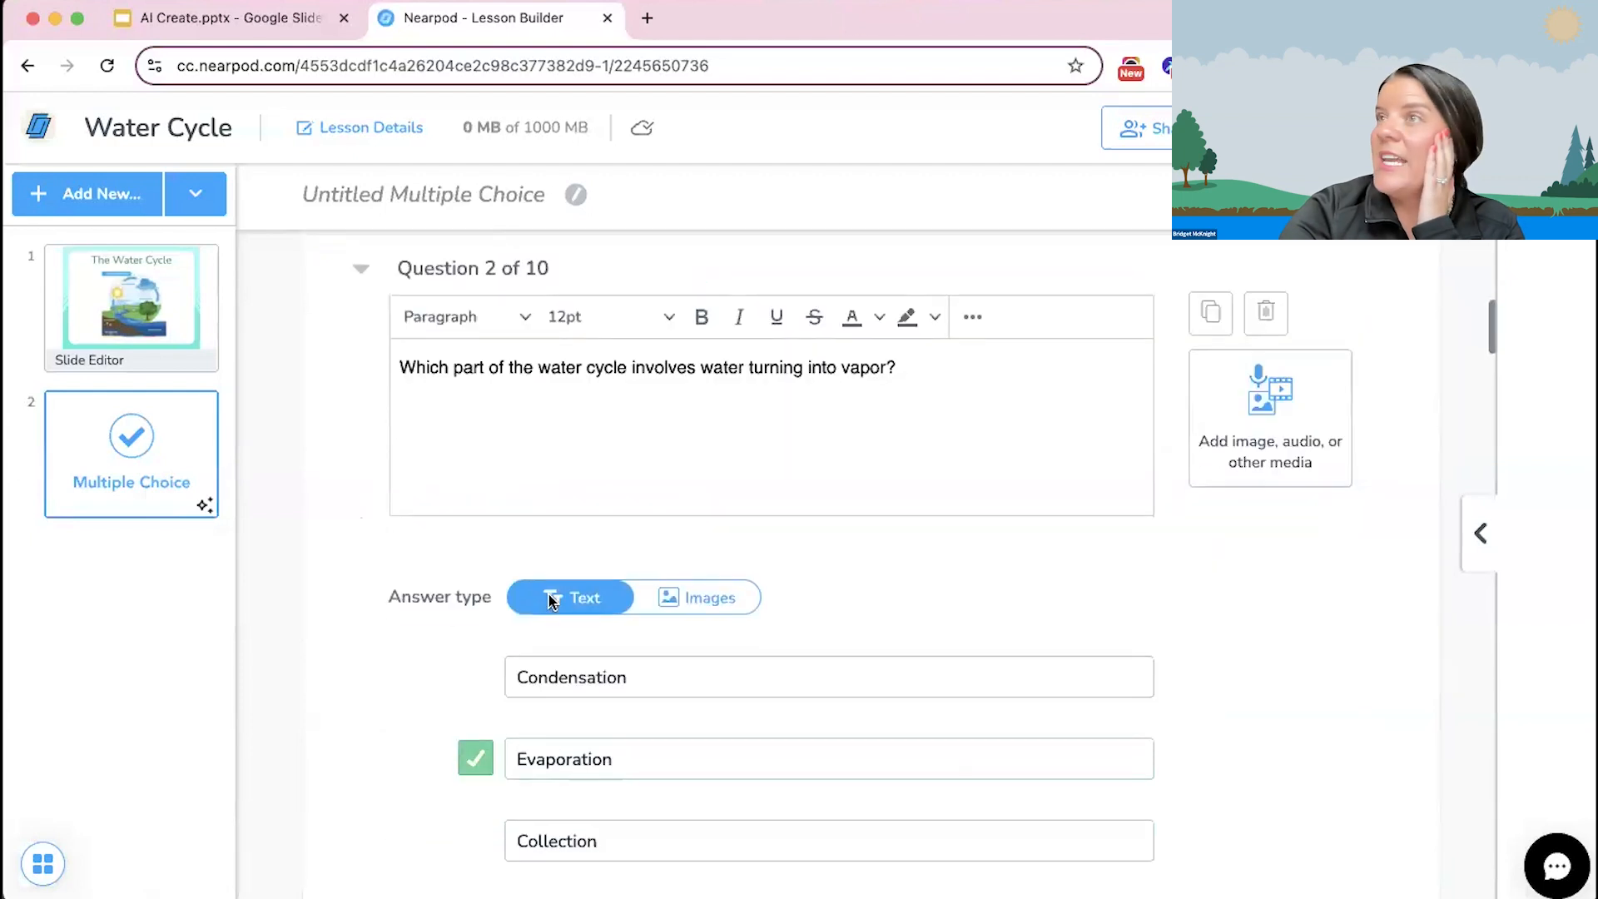
scroll(550, 599, down, 5)
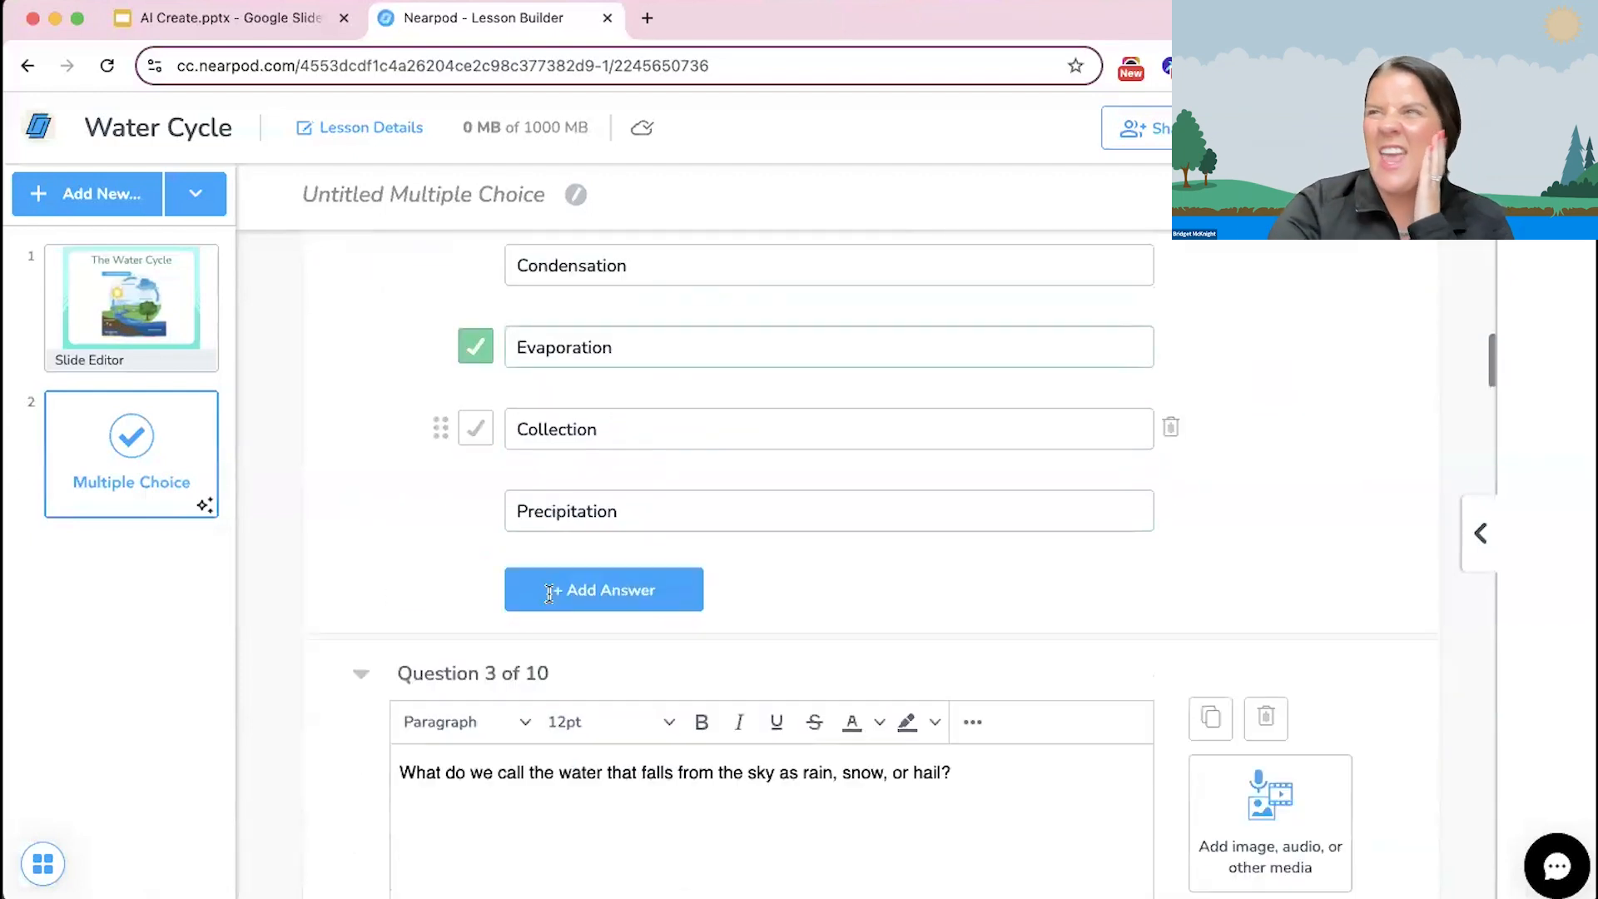
scroll(549, 594, down, 20)
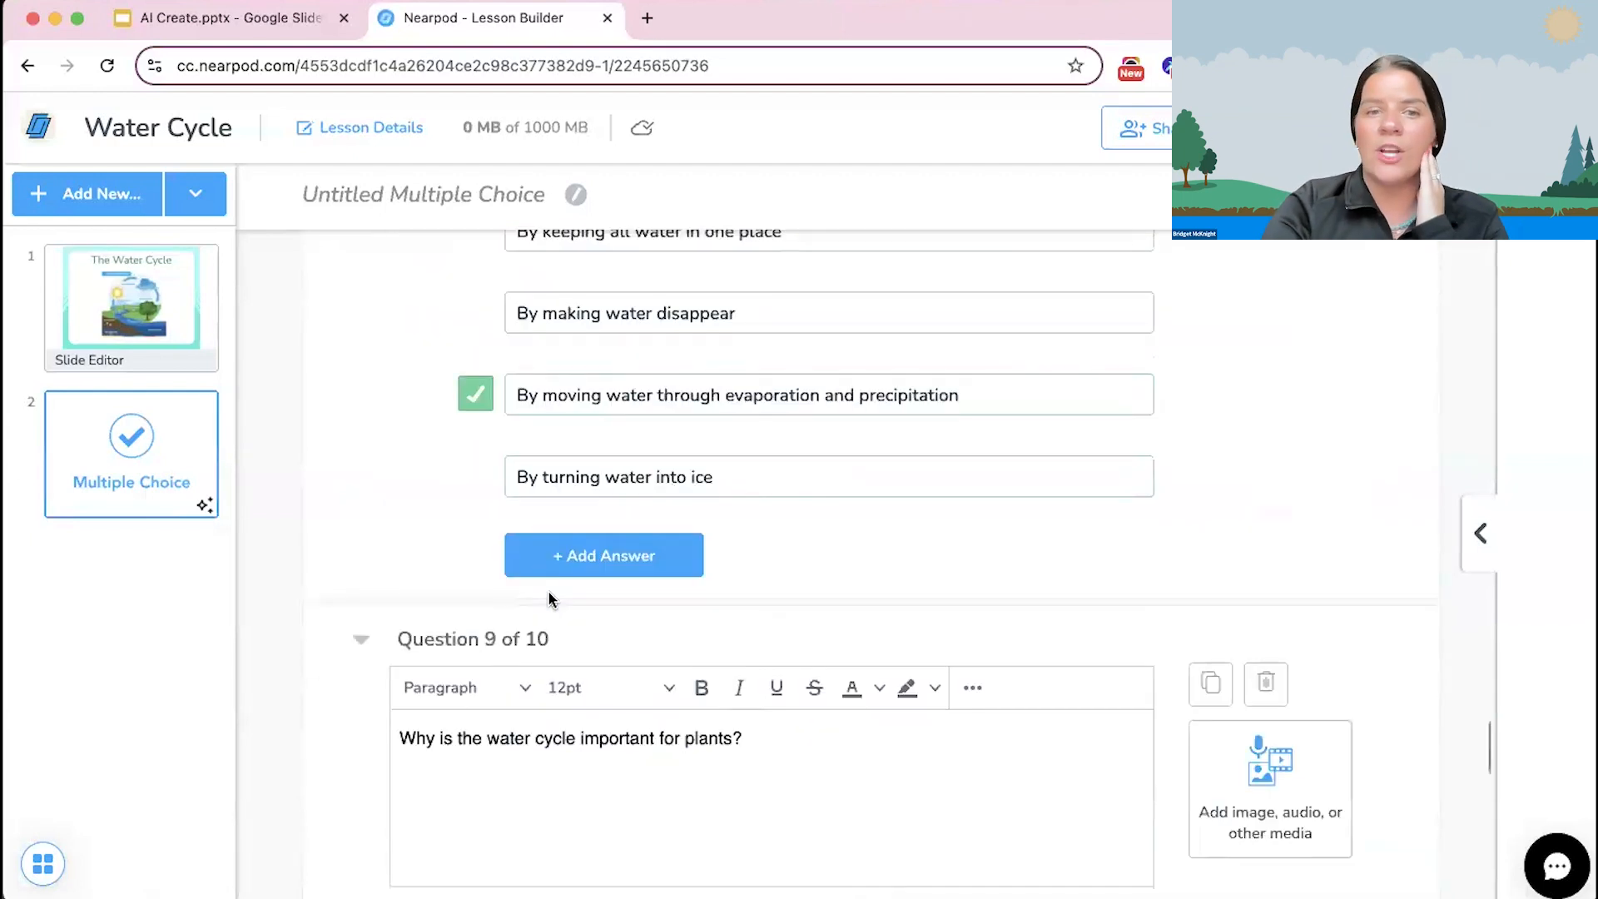
scroll(548, 591, down, 10)
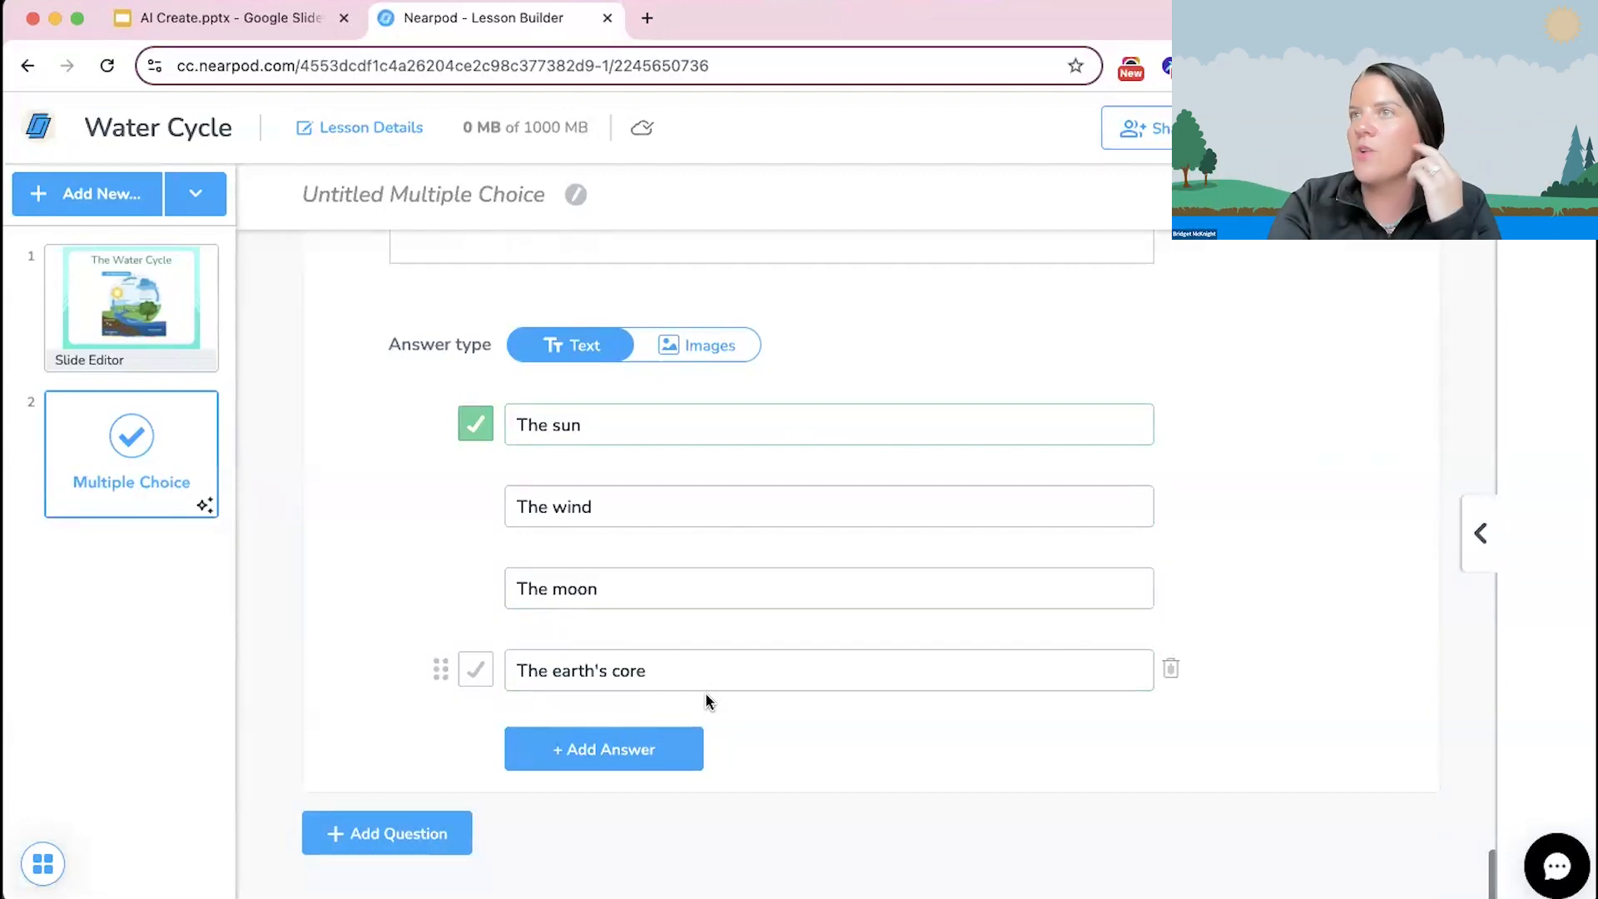
scroll(706, 700, up, 8)
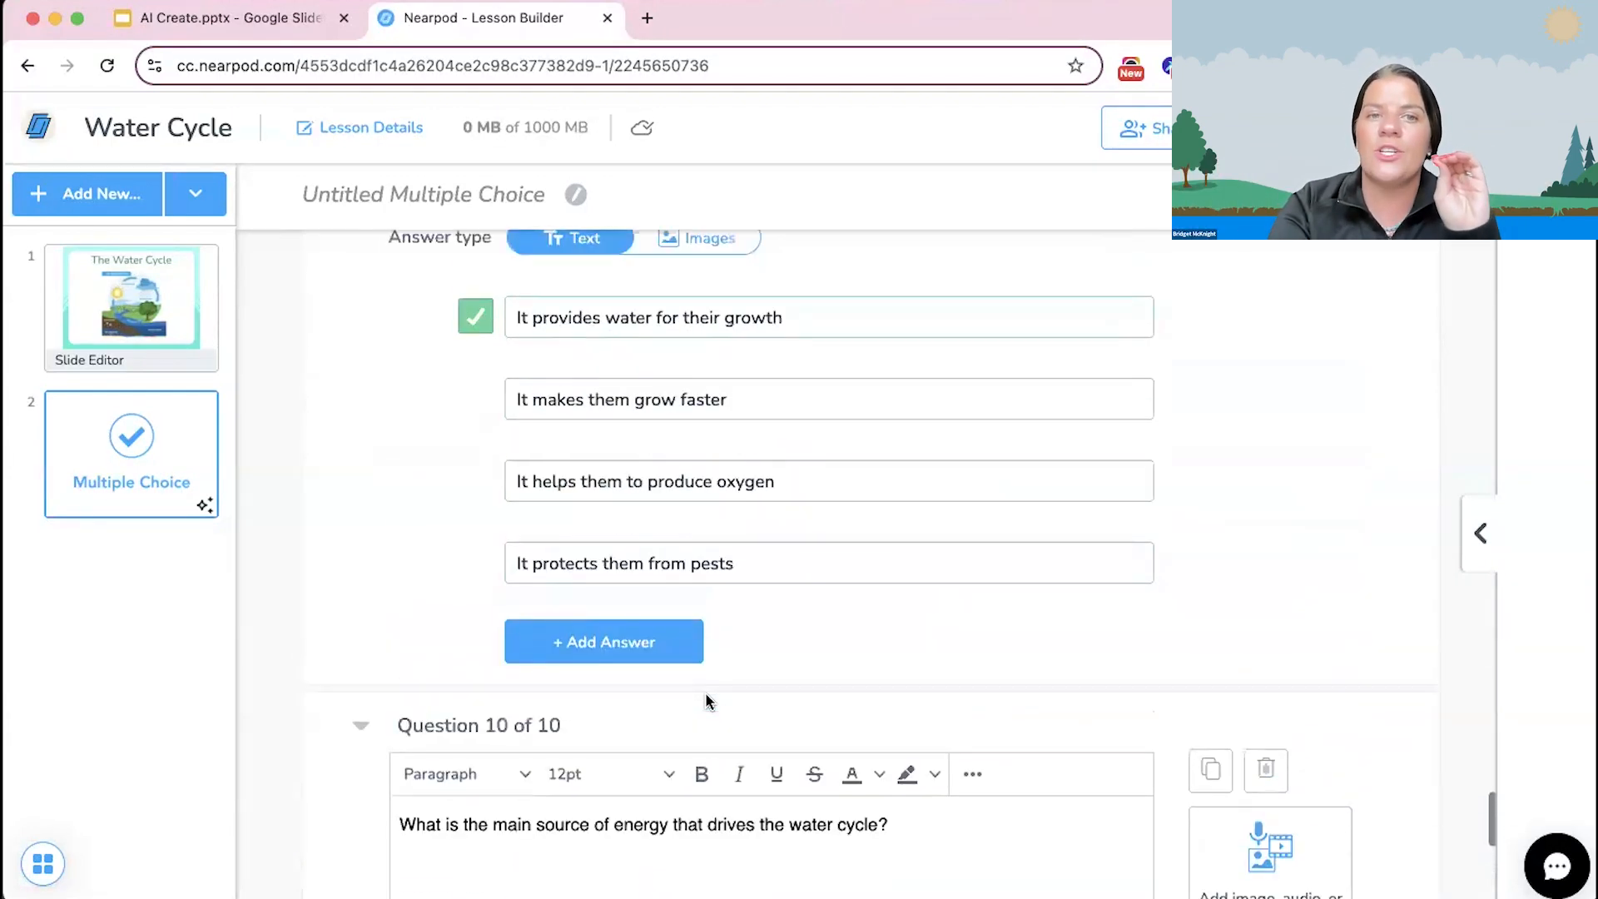
scroll(708, 702, up, 1)
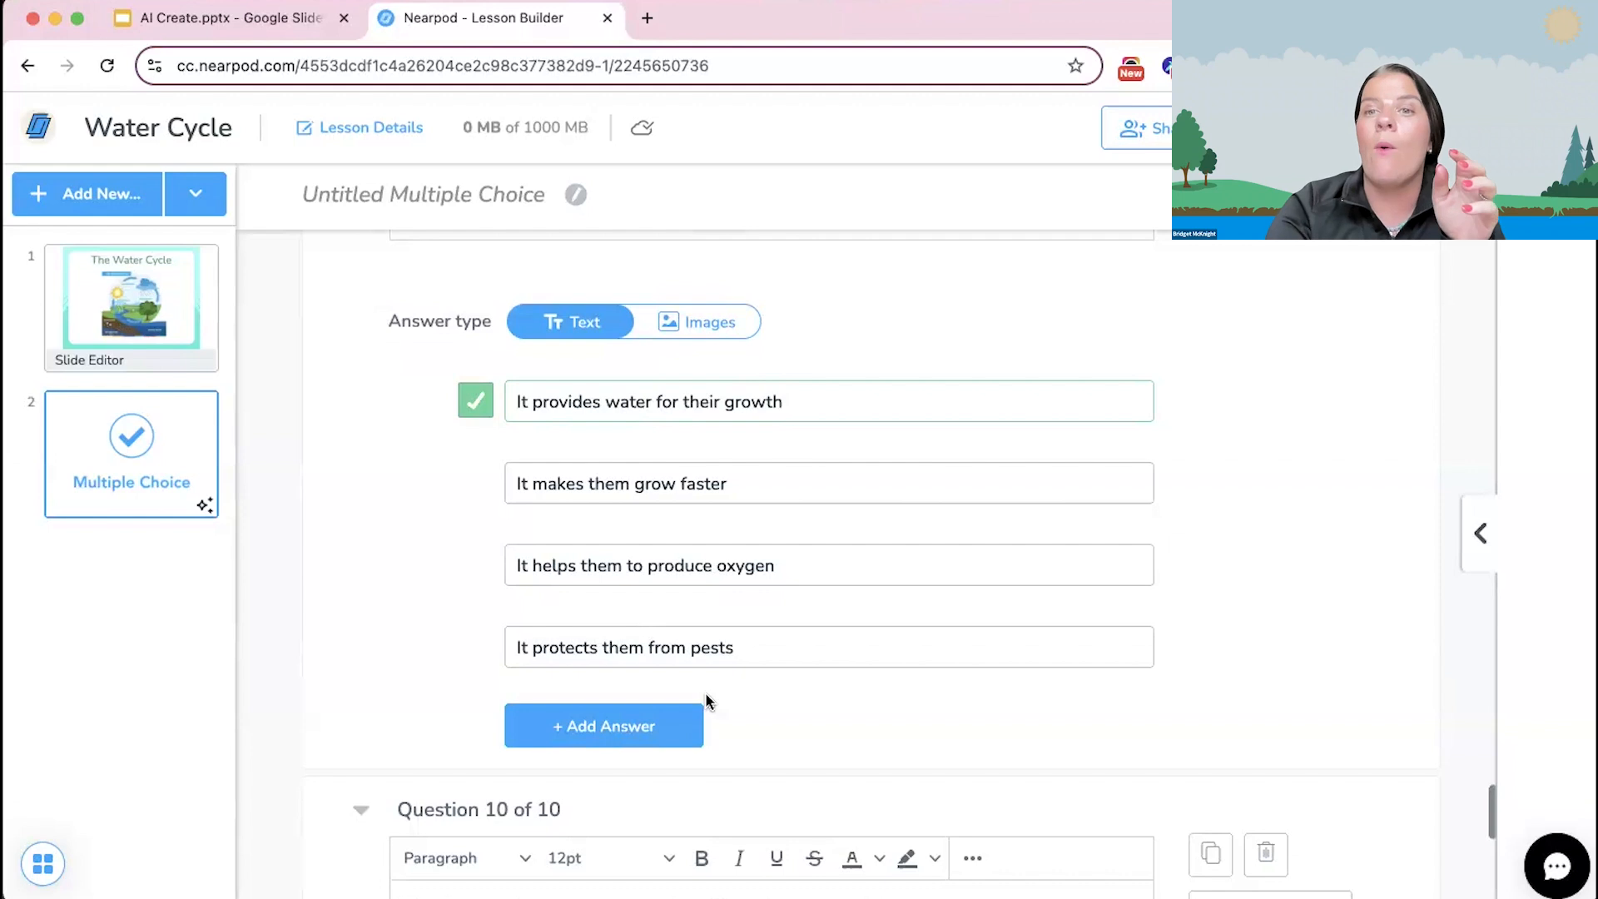
scroll(706, 700, up, 20)
scroll(706, 700, up, 4)
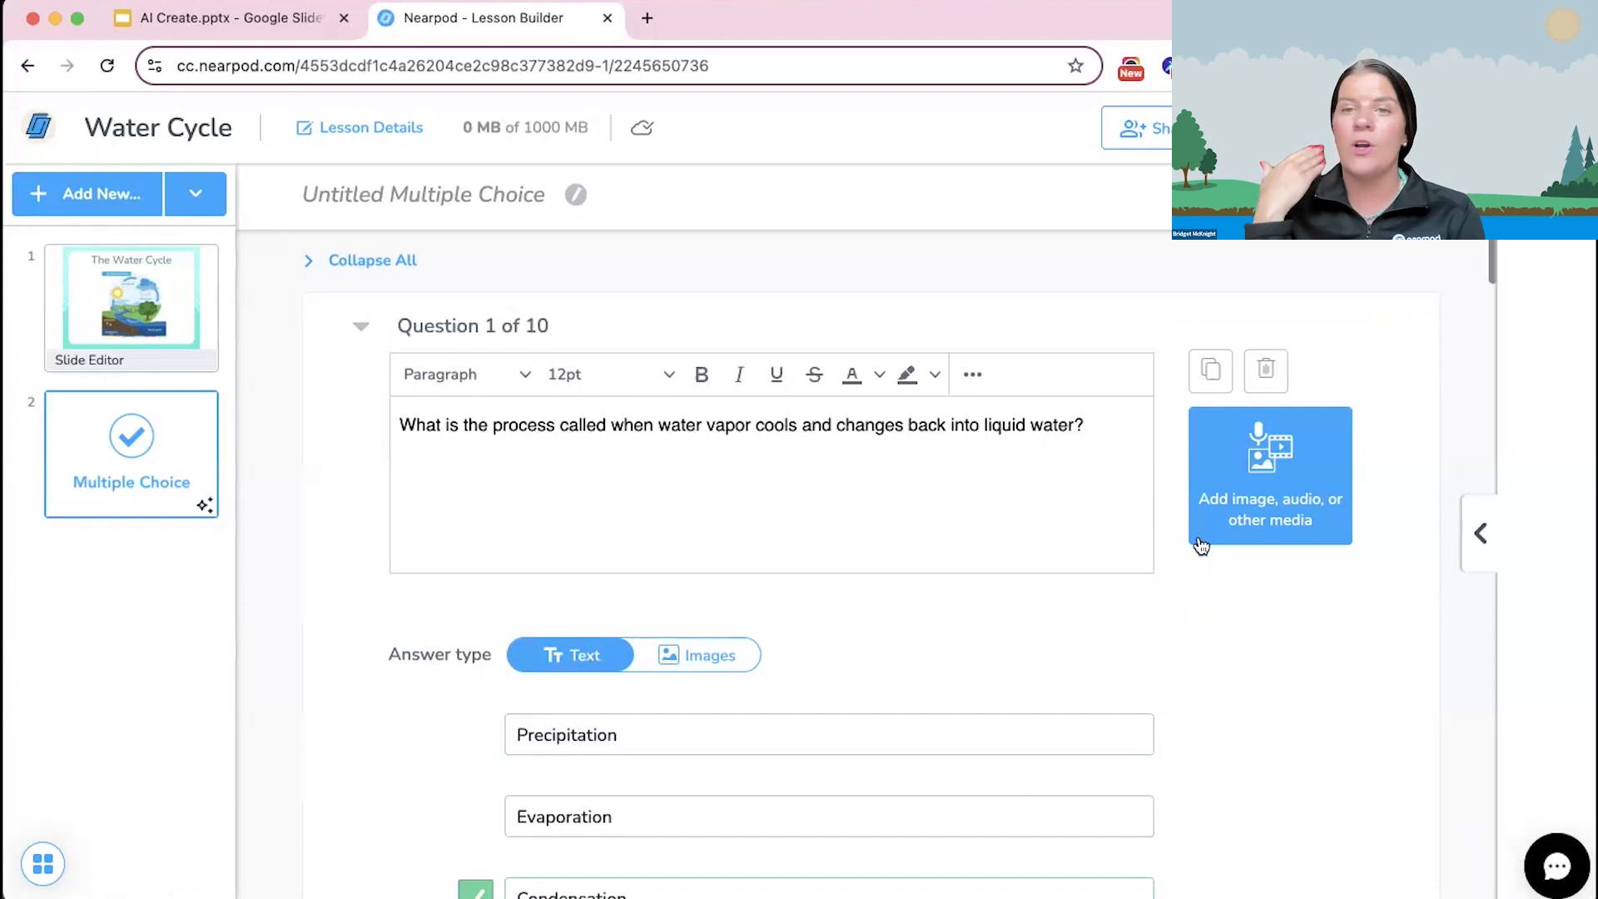
Step: Open the audio recorder for question 1, dismiss the microphone request, close the recorder, and look over the other media options
click(1257, 524)
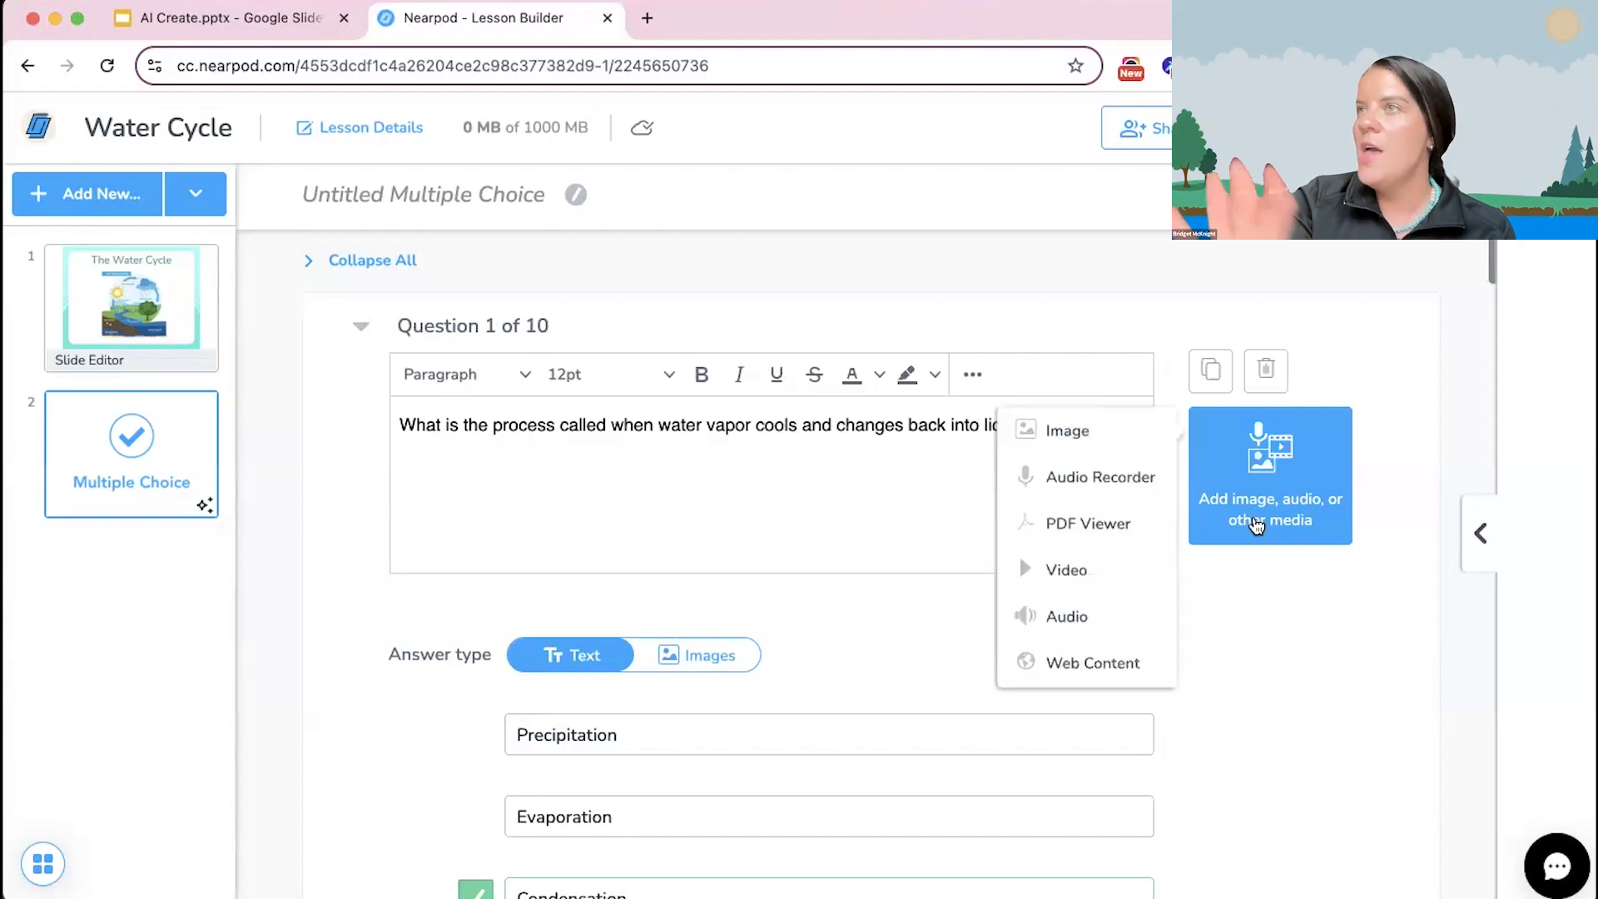
click(1046, 491)
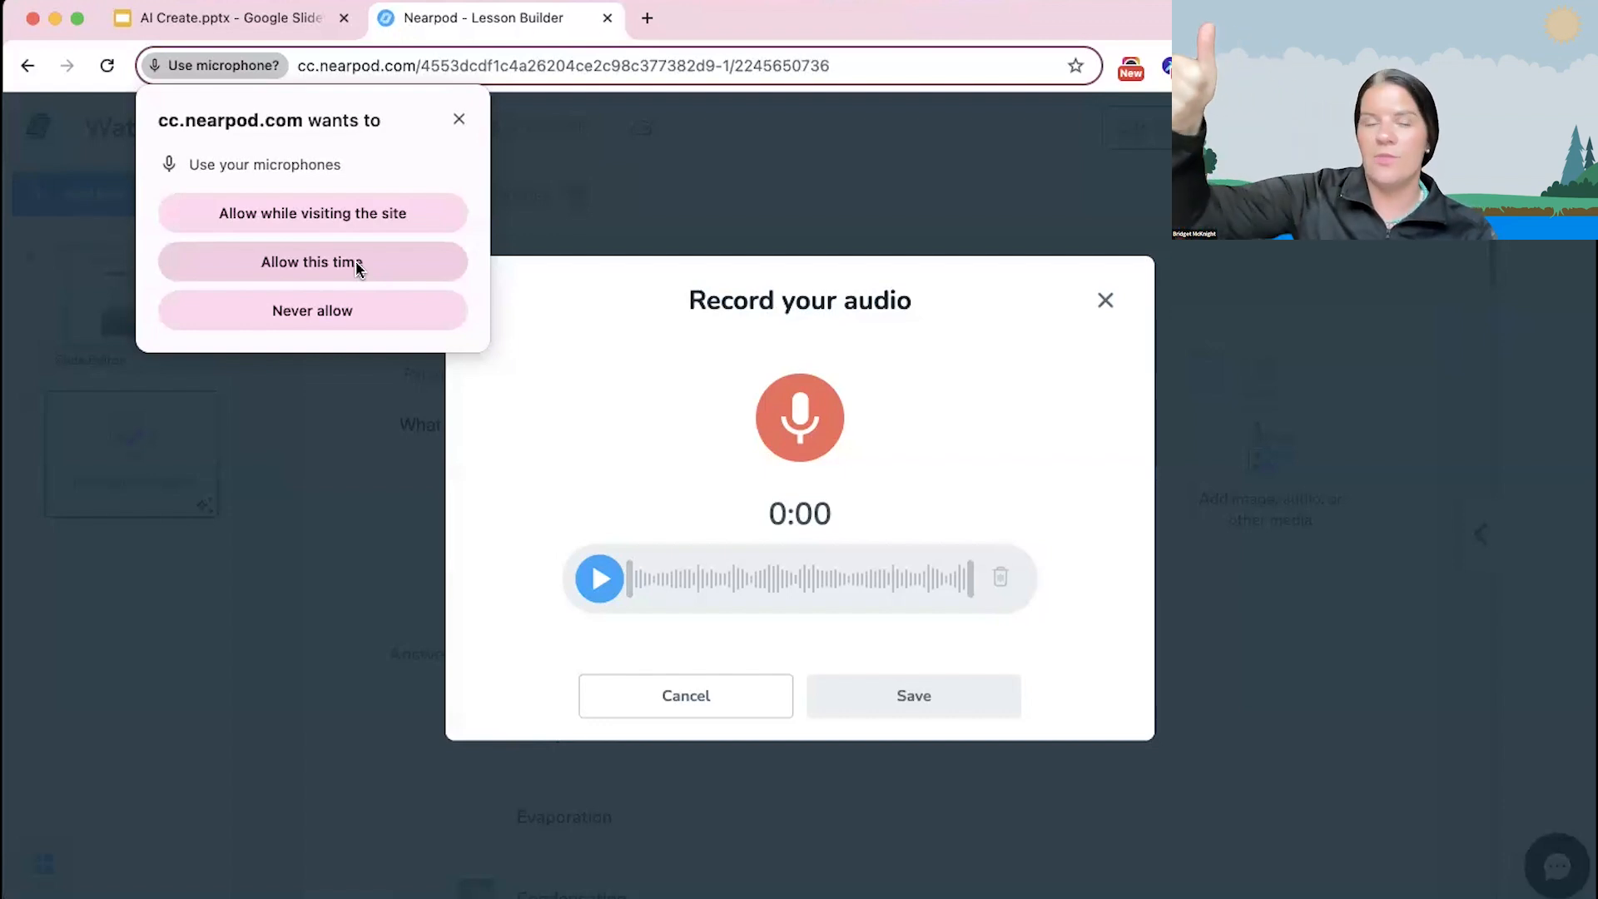
click(459, 119)
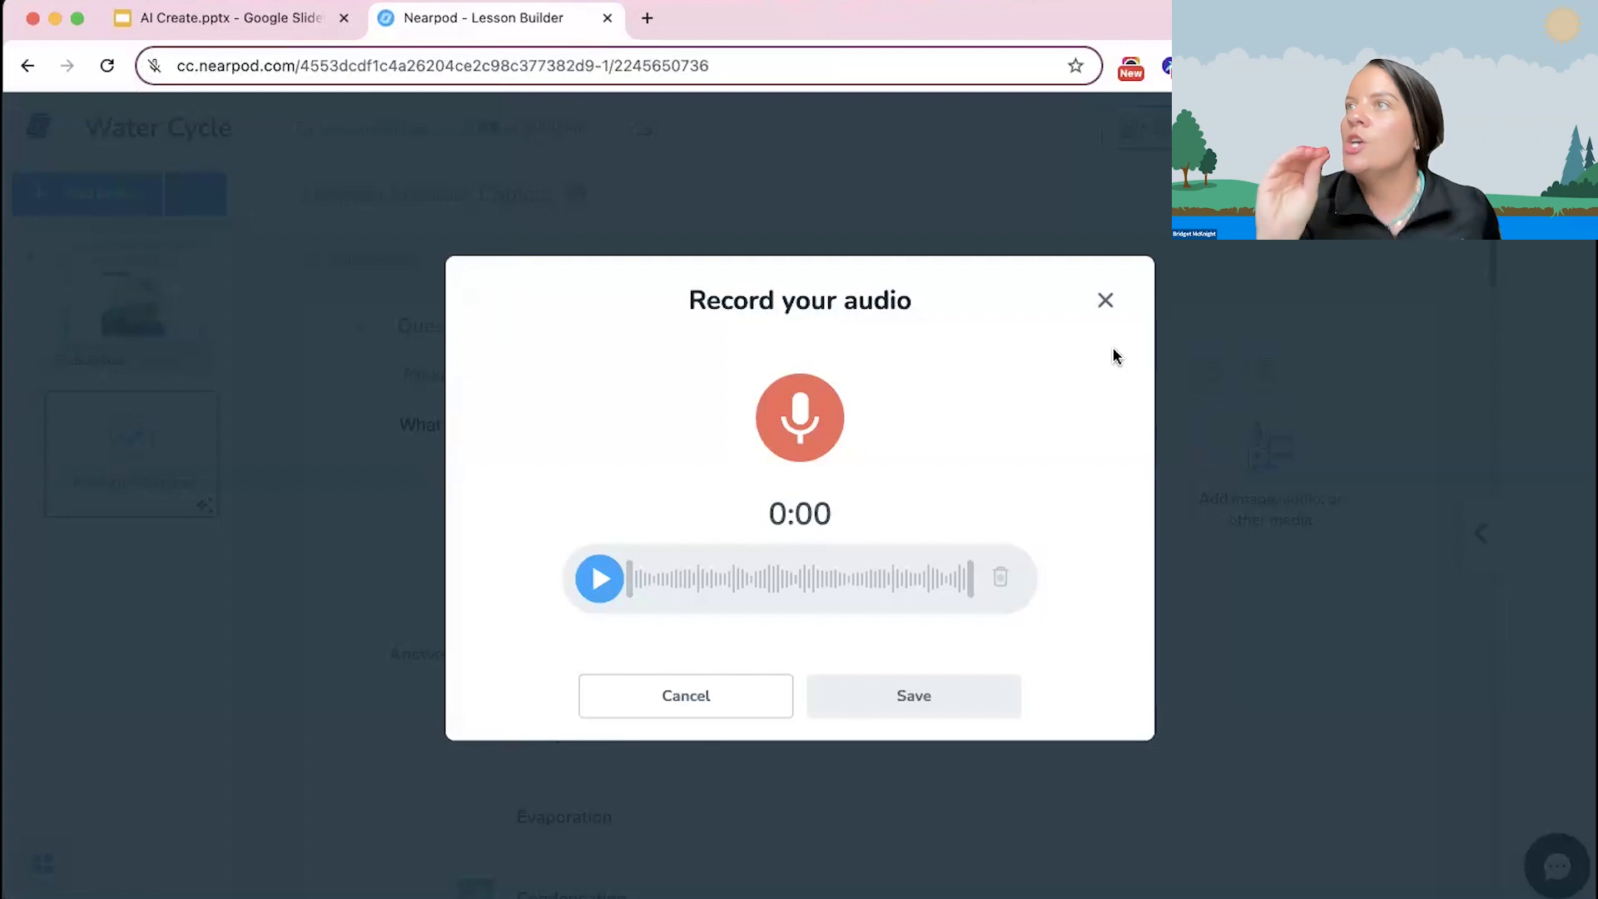
click(1116, 301)
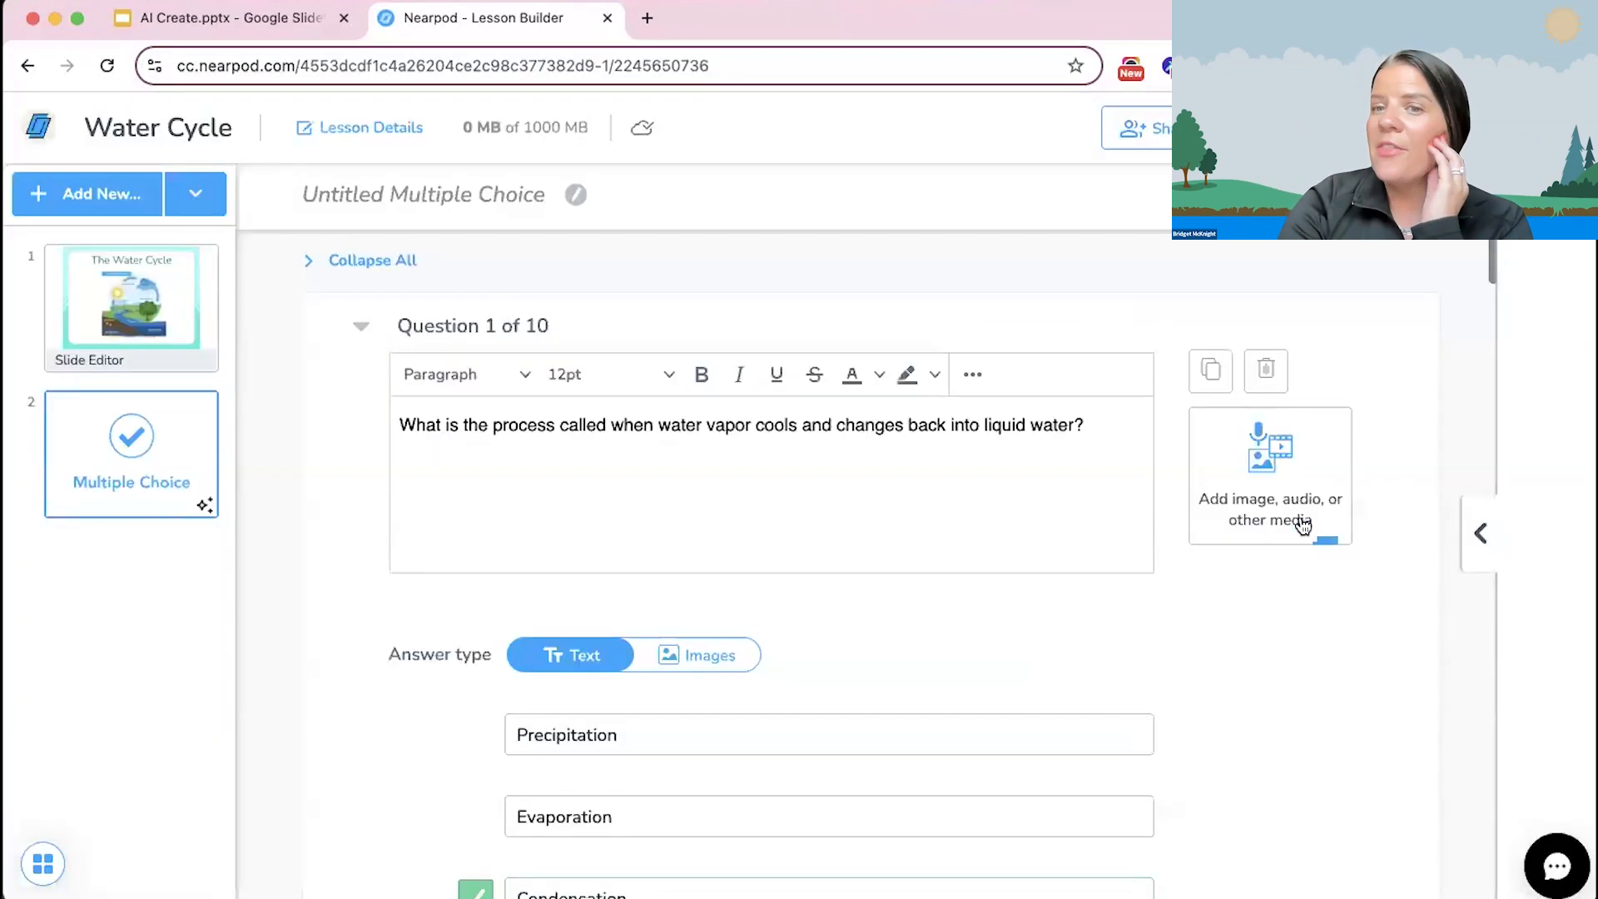
click(1302, 524)
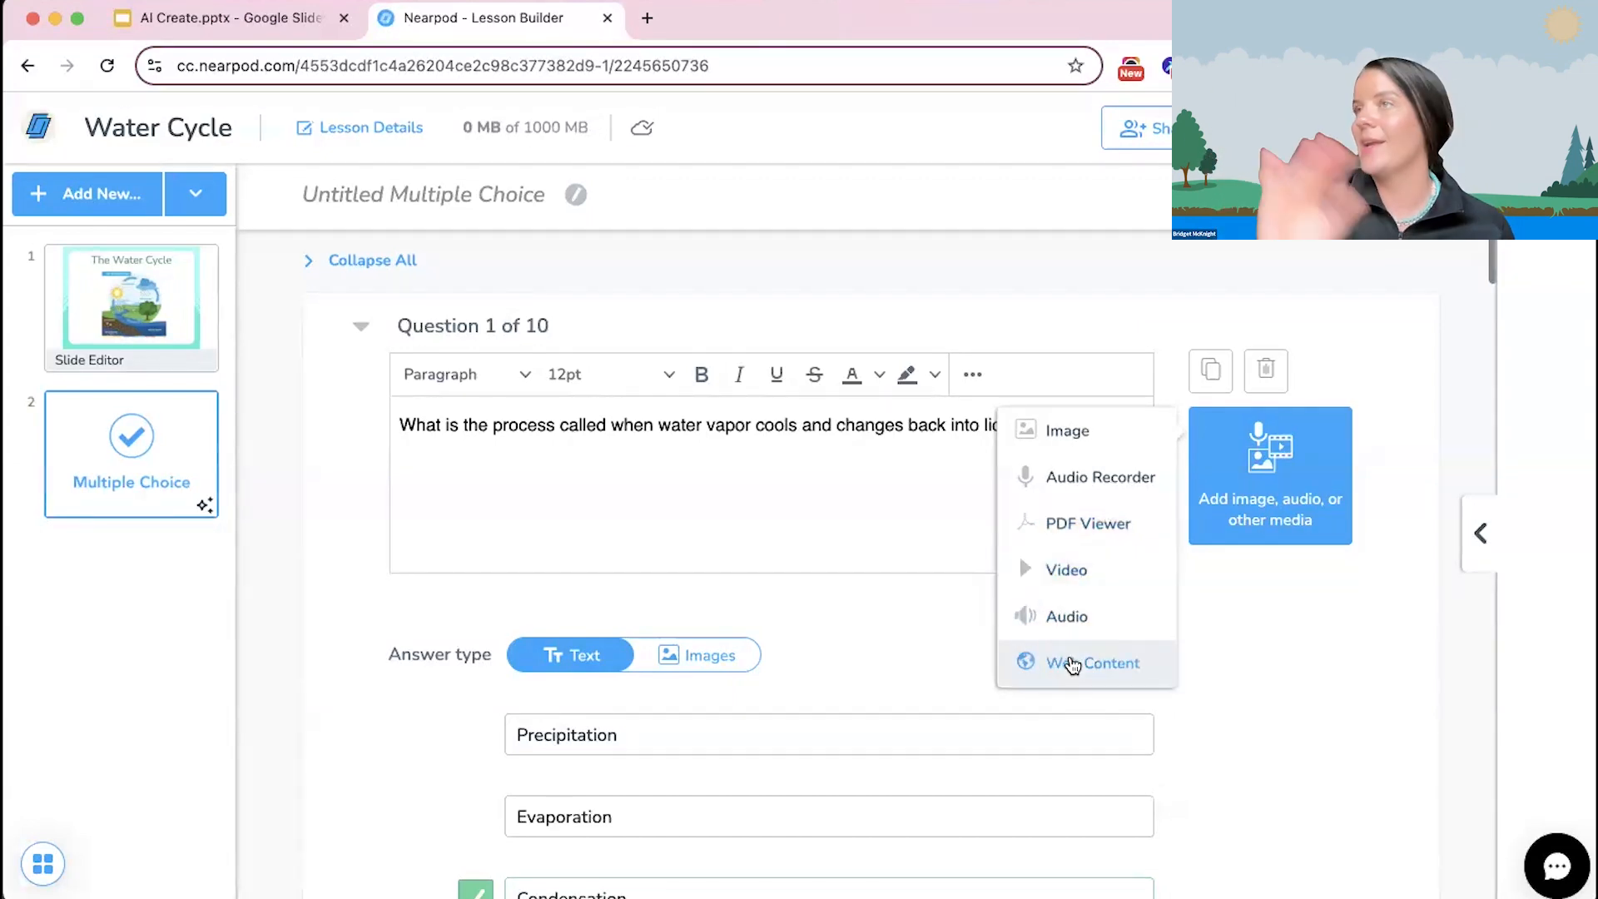
click(1241, 645)
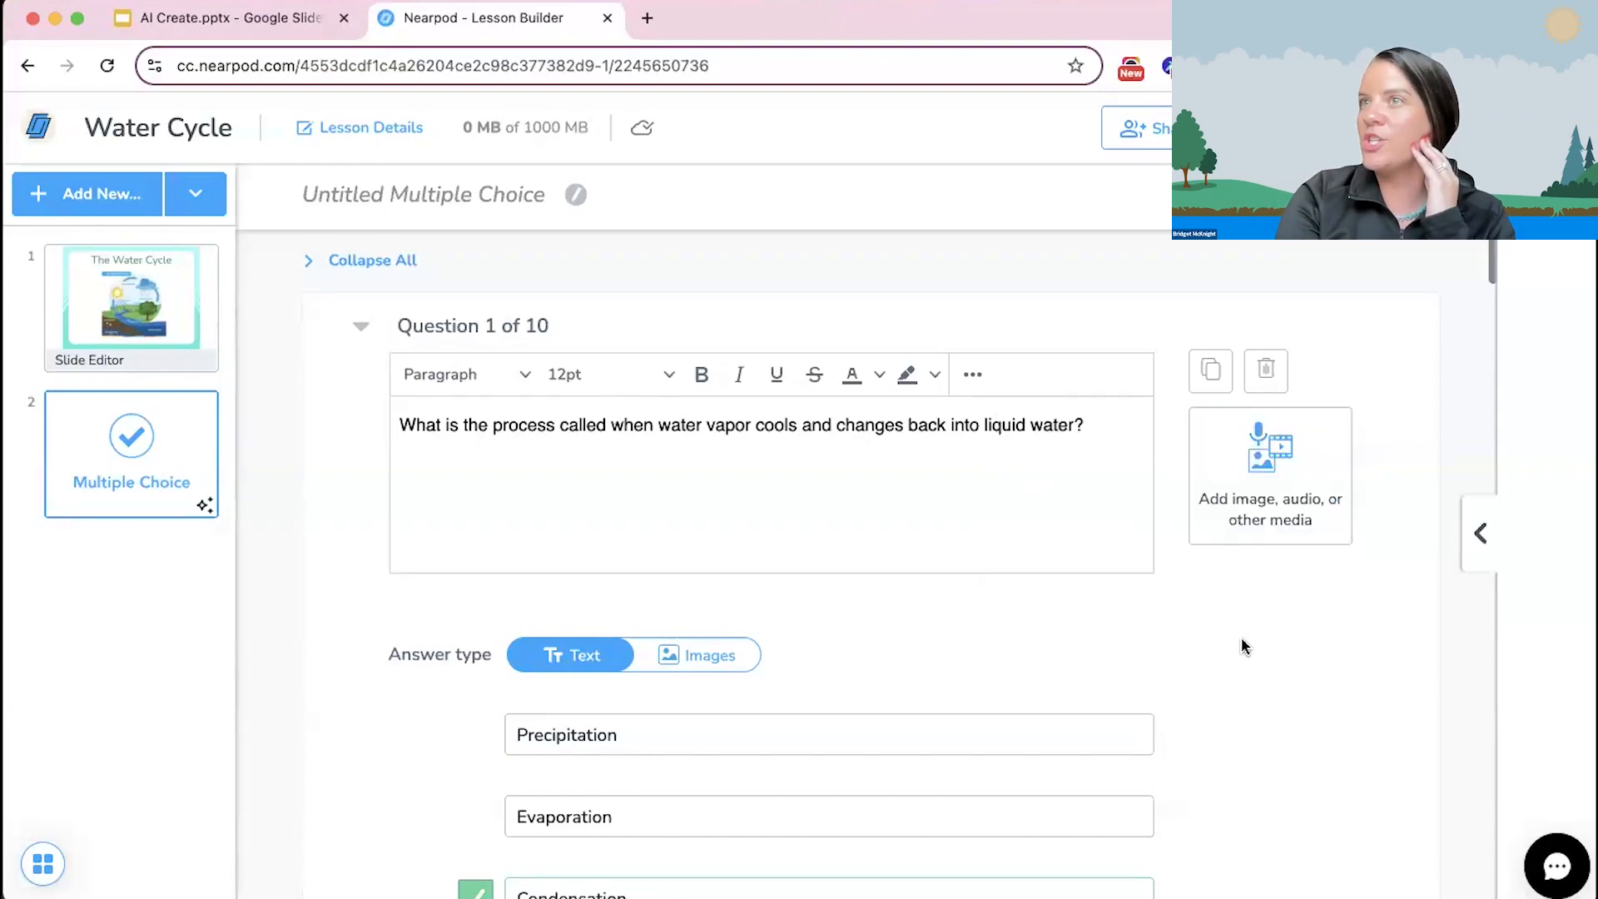
Step: Change the answer type of question 1 to Images and accept removing its existing text answers
scroll(773, 654, down, 1)
scroll(774, 654, down, 1)
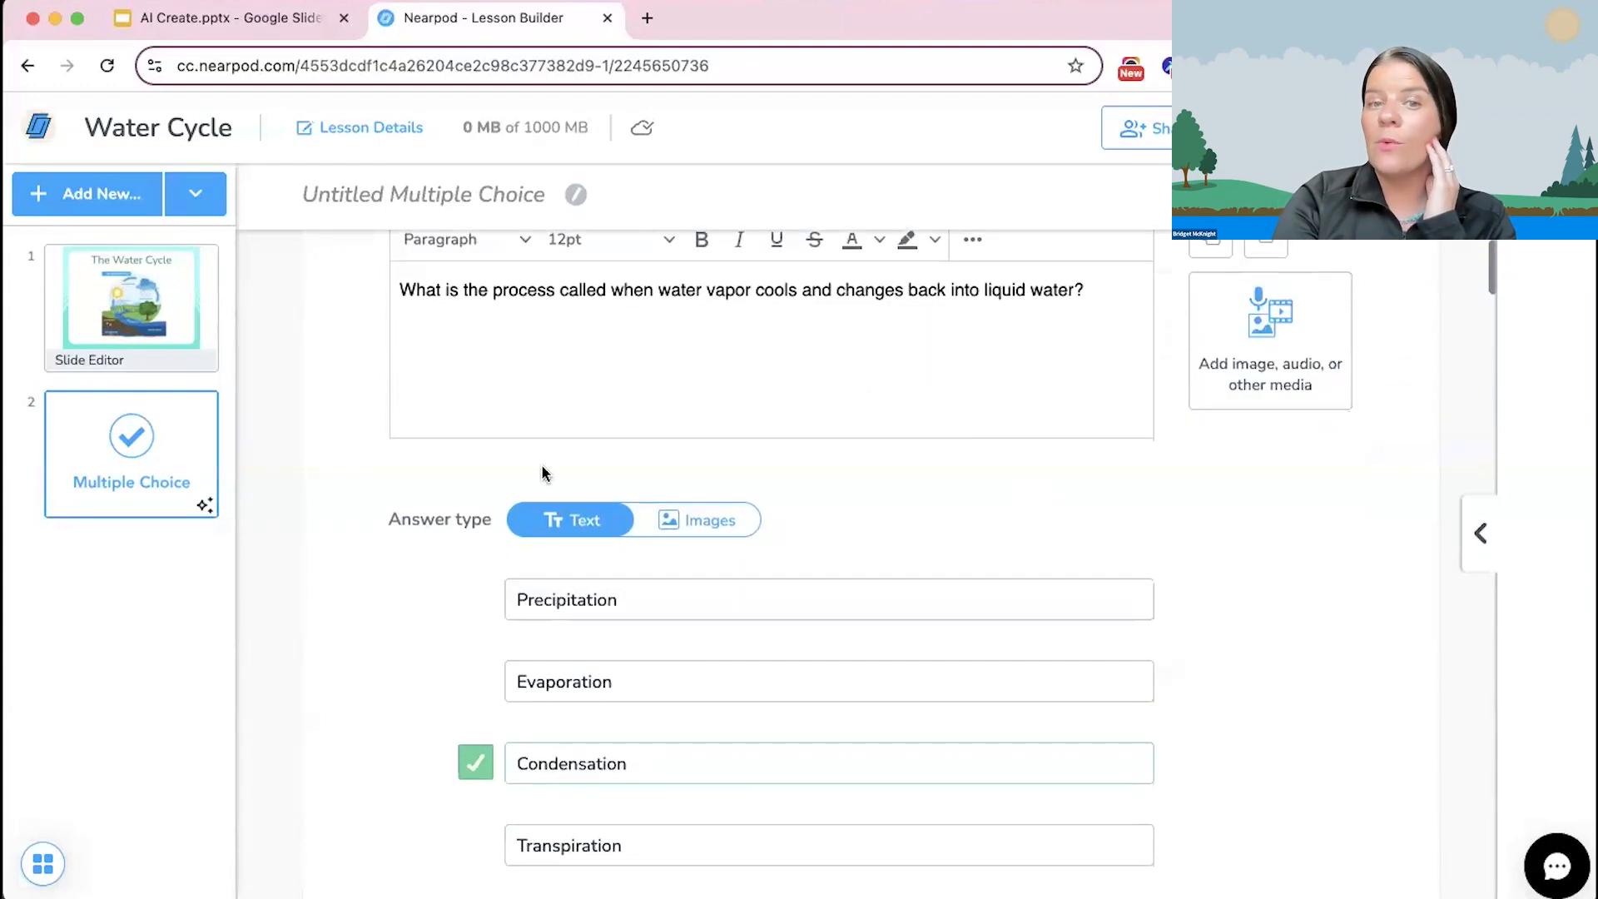
scroll(820, 571, down, 2)
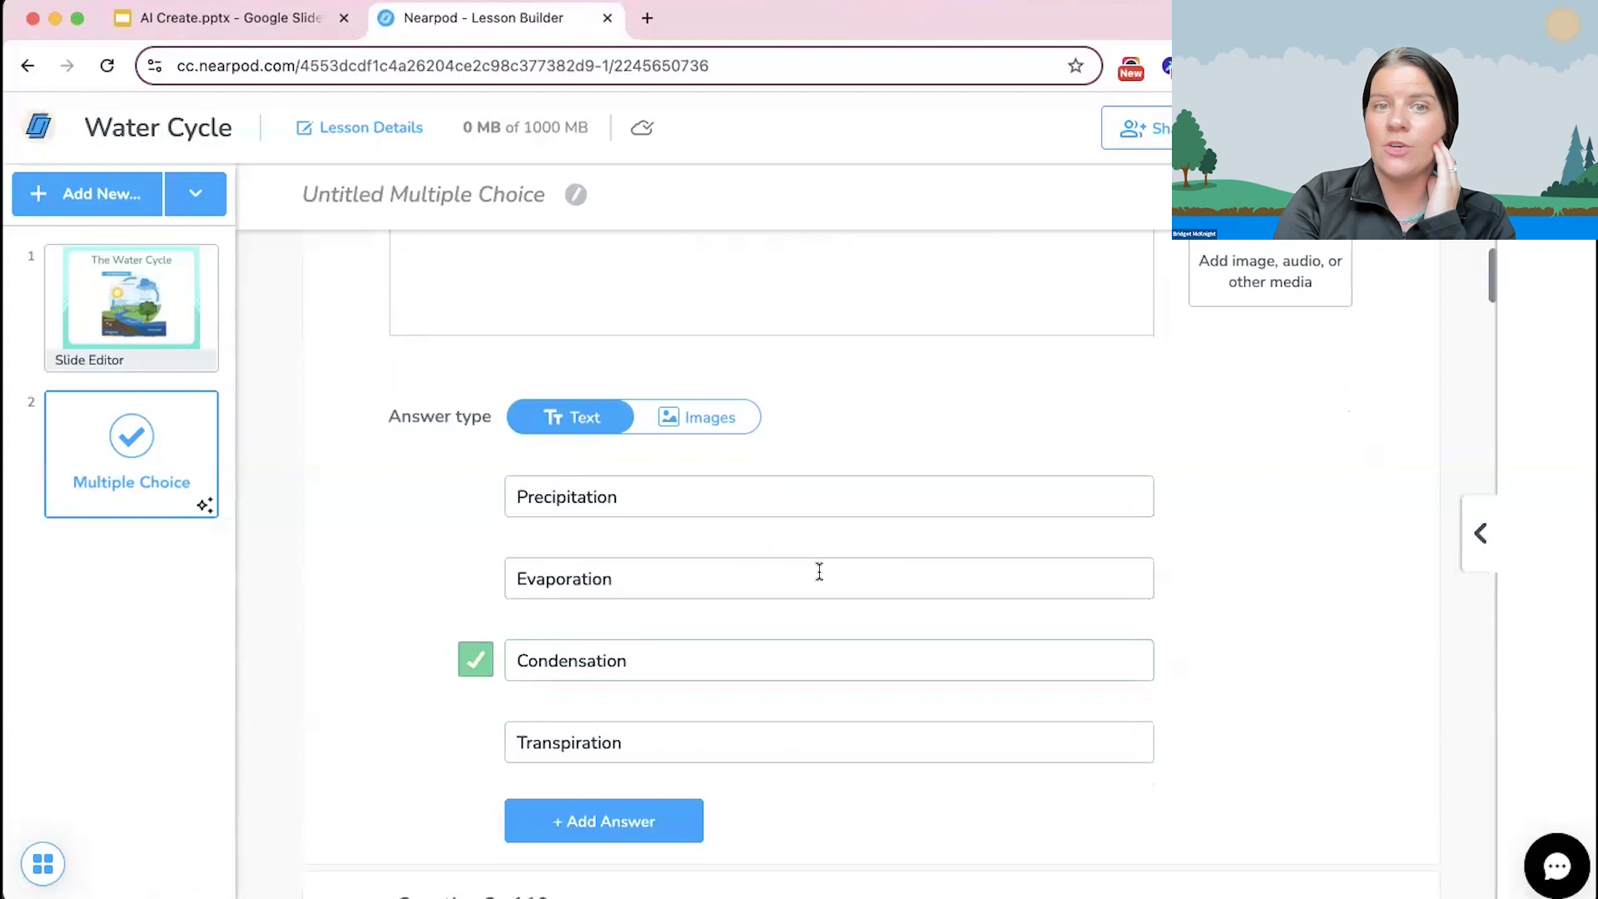
click(551, 495)
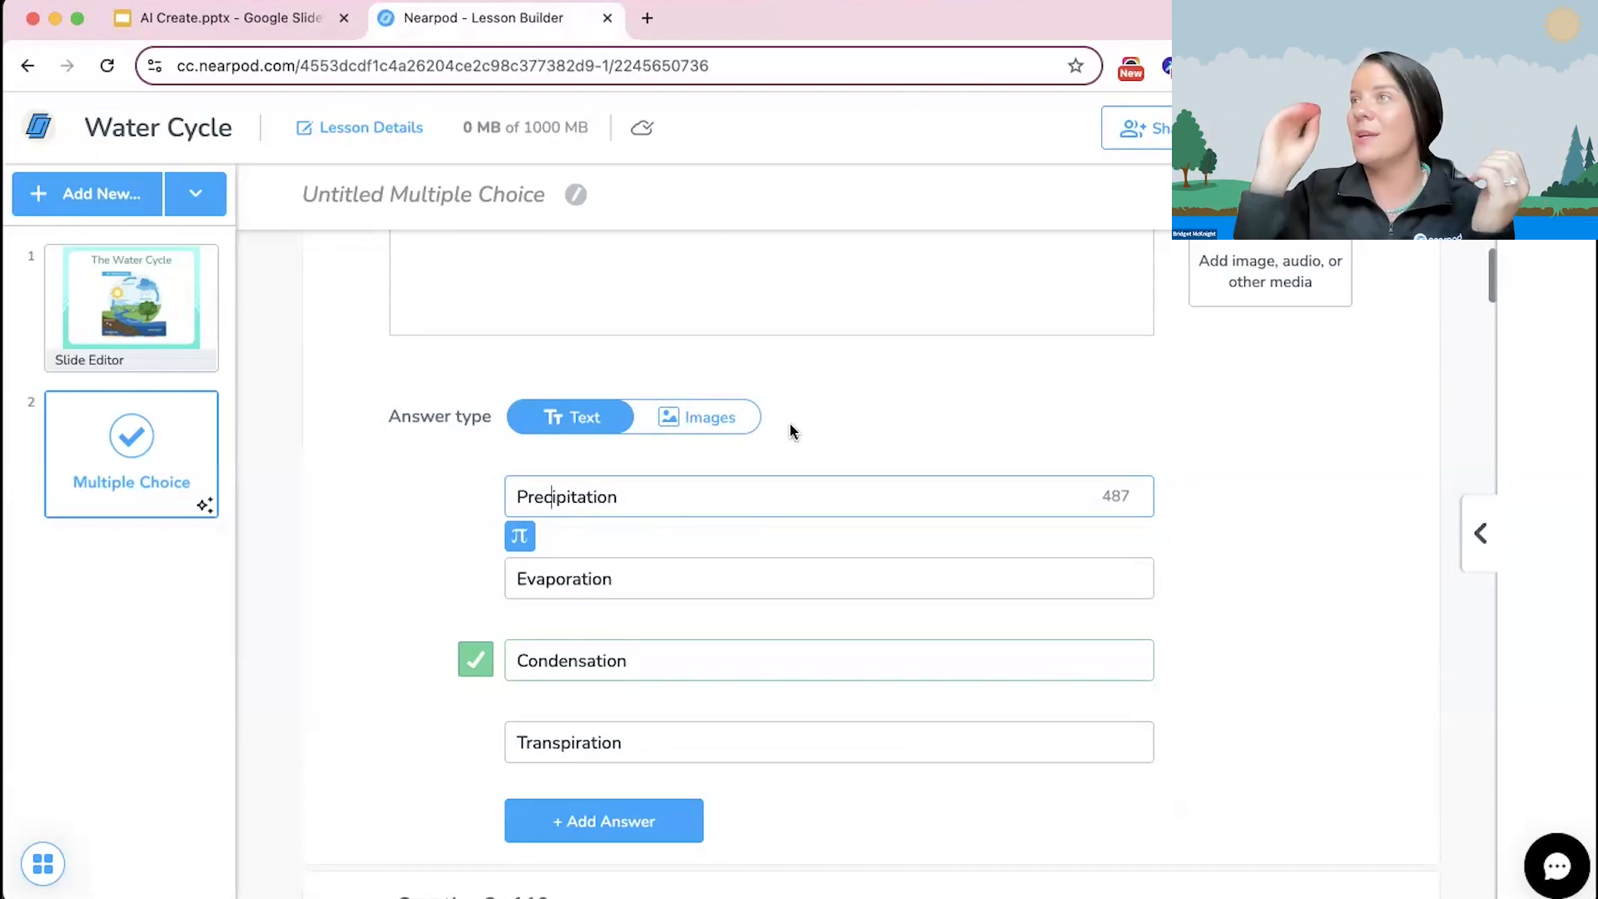
click(713, 421)
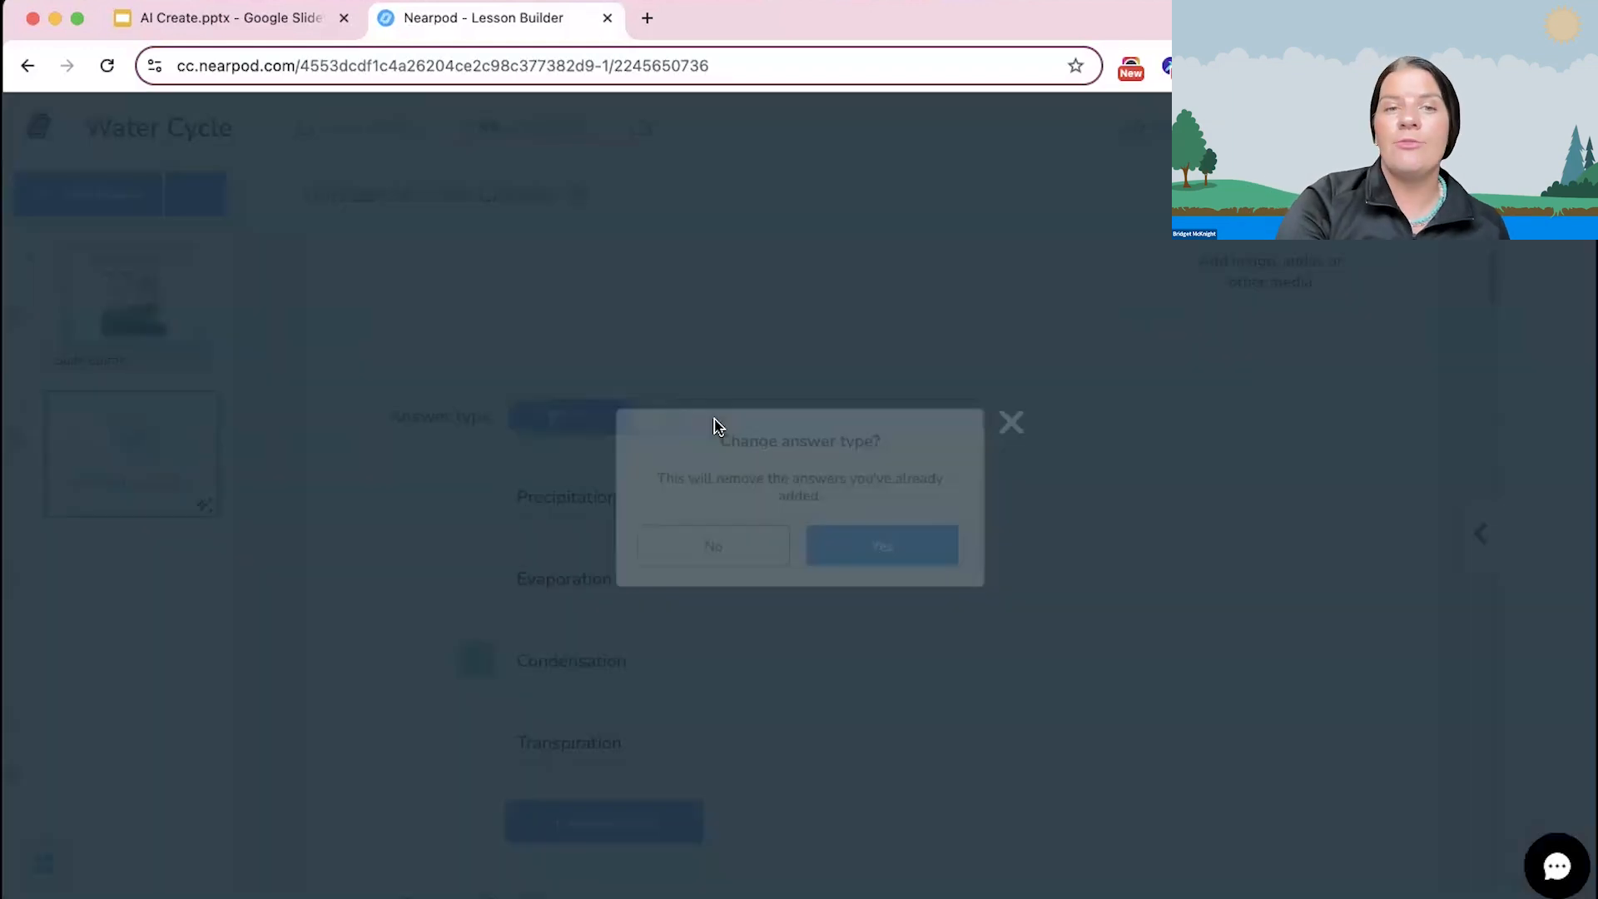
click(854, 546)
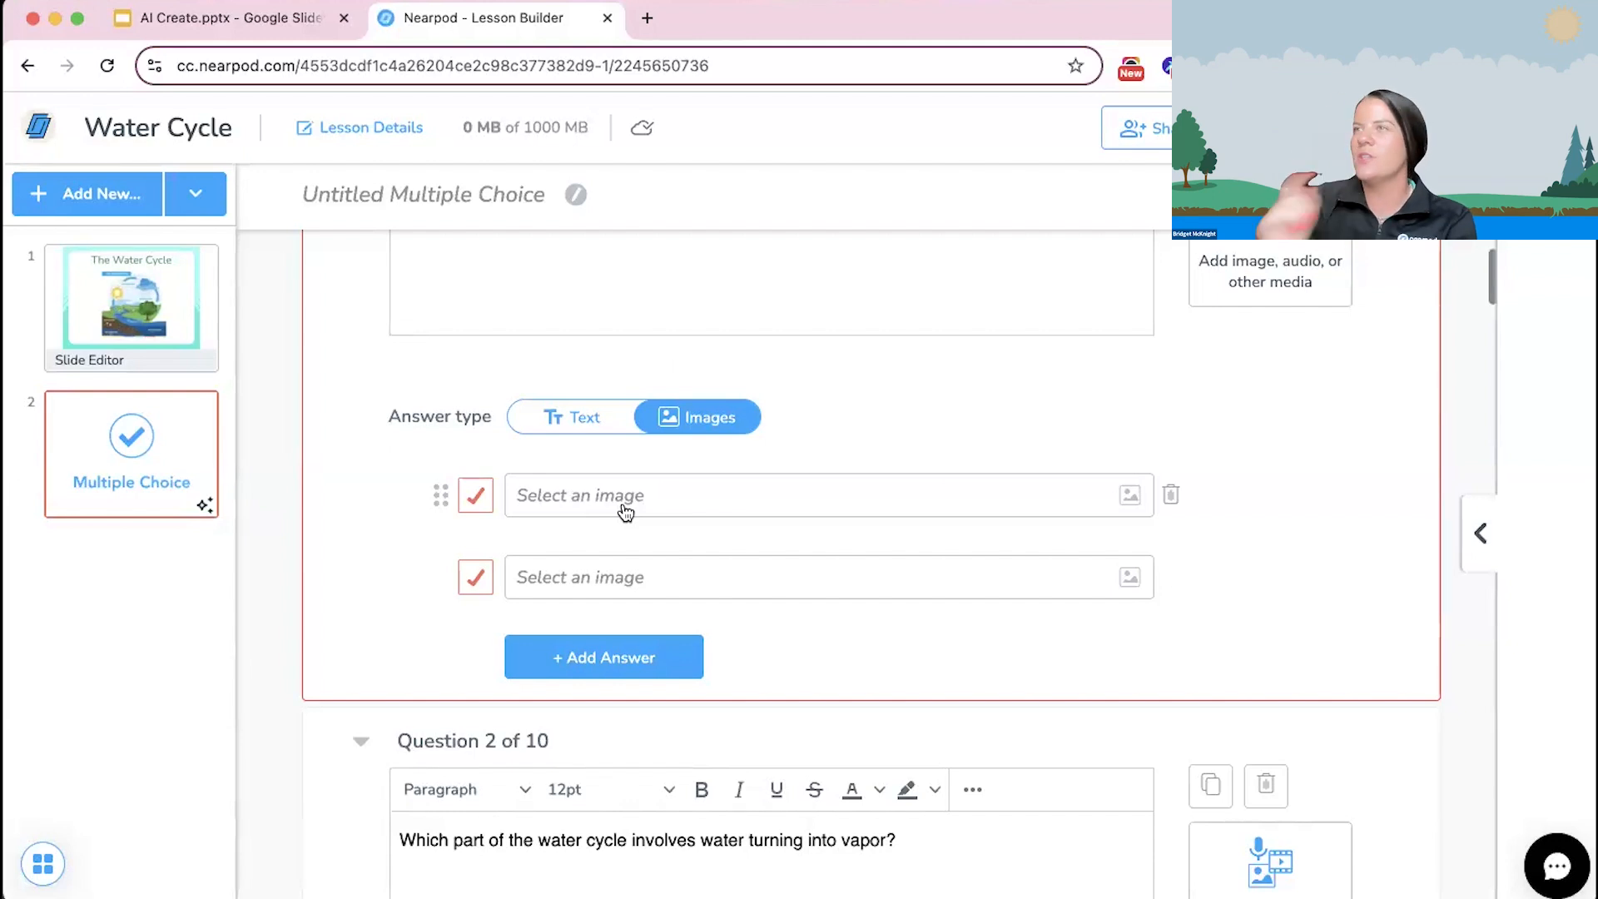
Step: Switch the answer type of question 1 back to Text
click(541, 418)
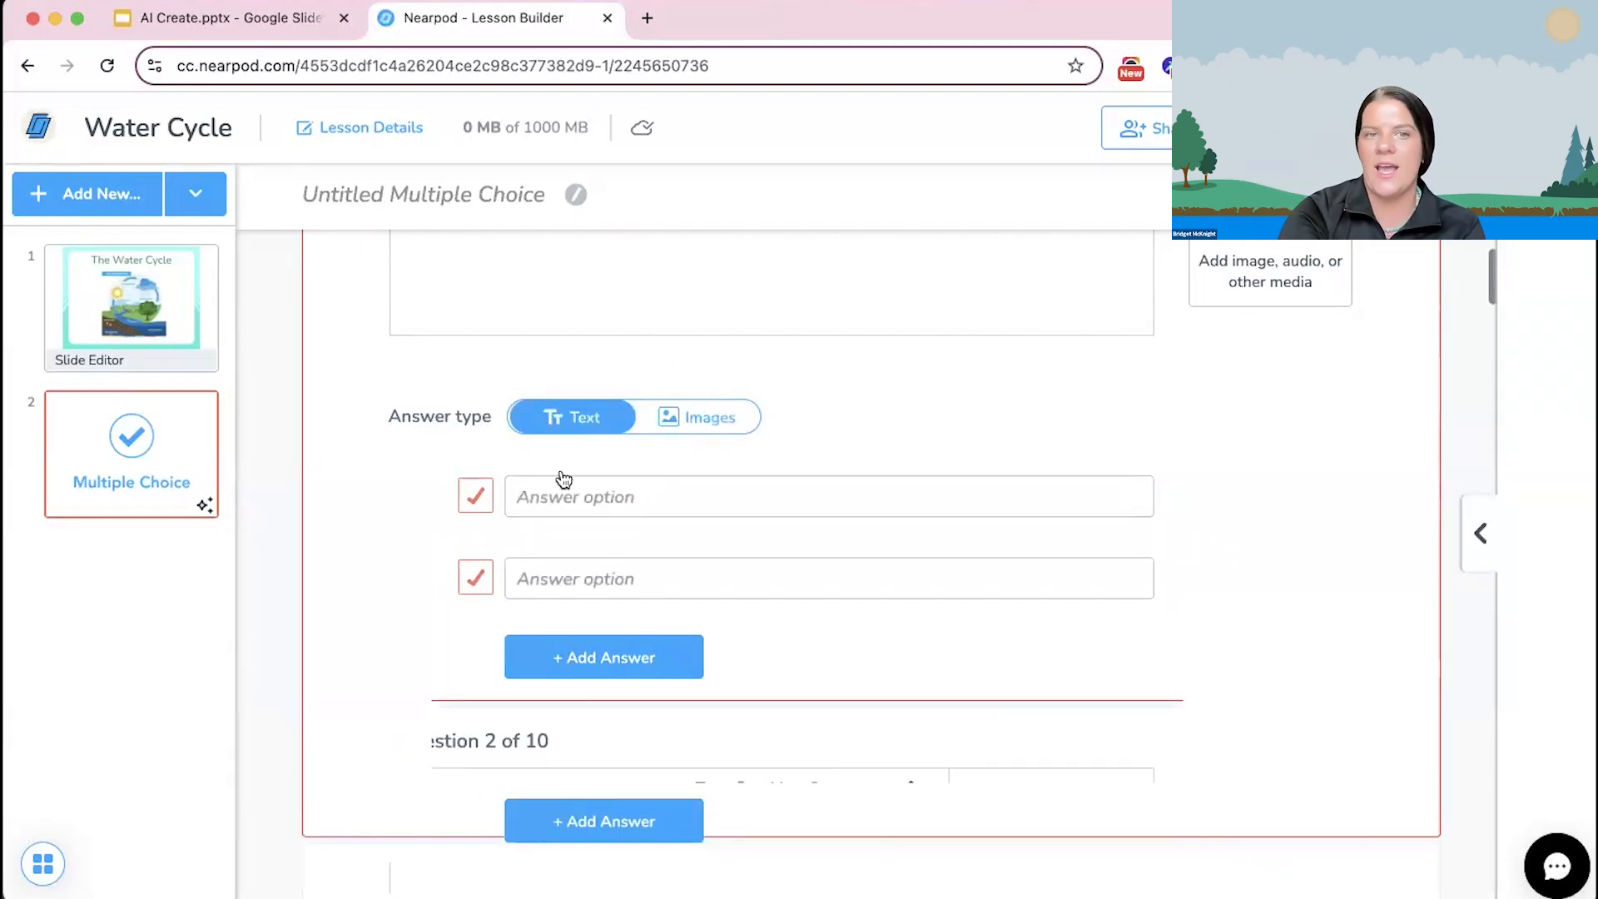
scroll(615, 655, up, 3)
scroll(616, 652, down, 1)
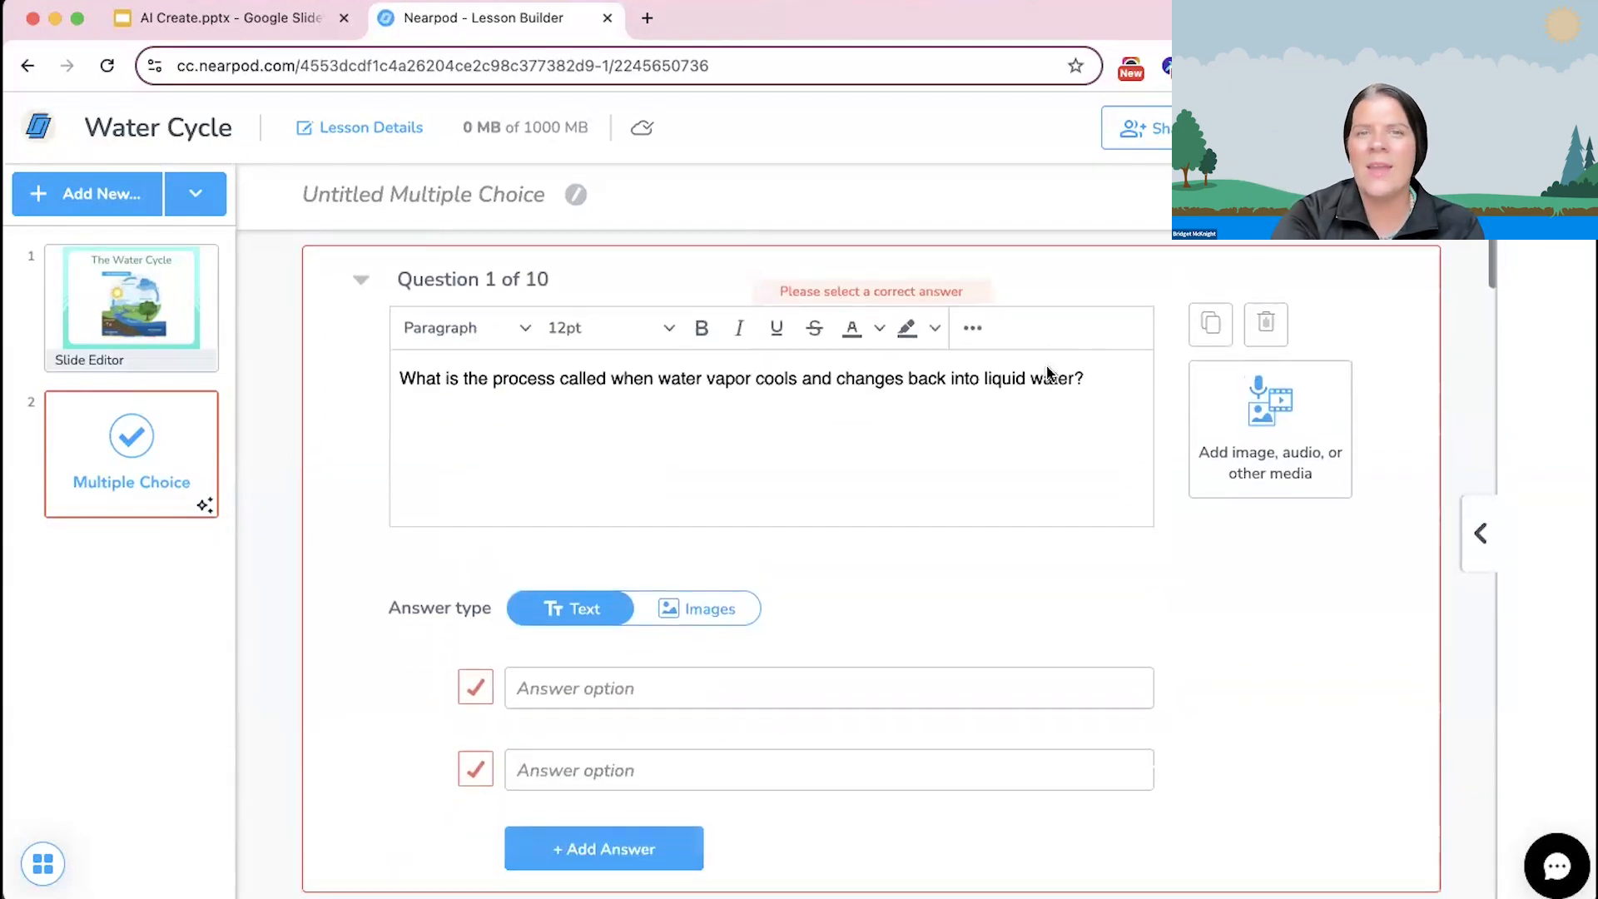
Step: Delete the question about water vapor cooling back into liquid water and look through the remaining multiple choice questions
click(1279, 325)
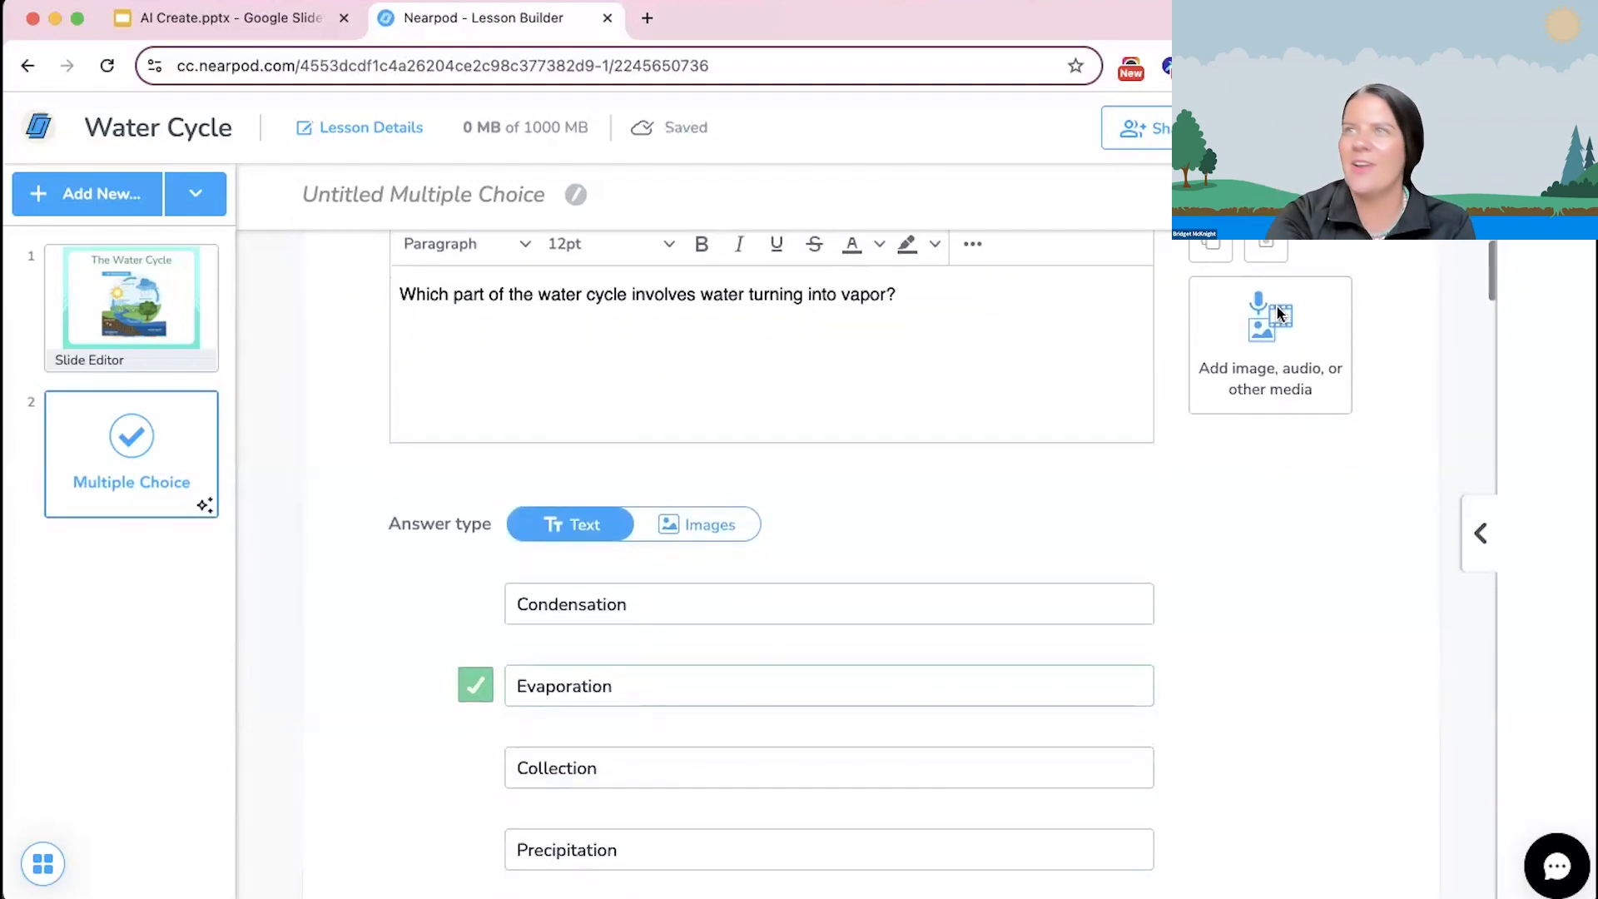
scroll(829, 528, up, 2)
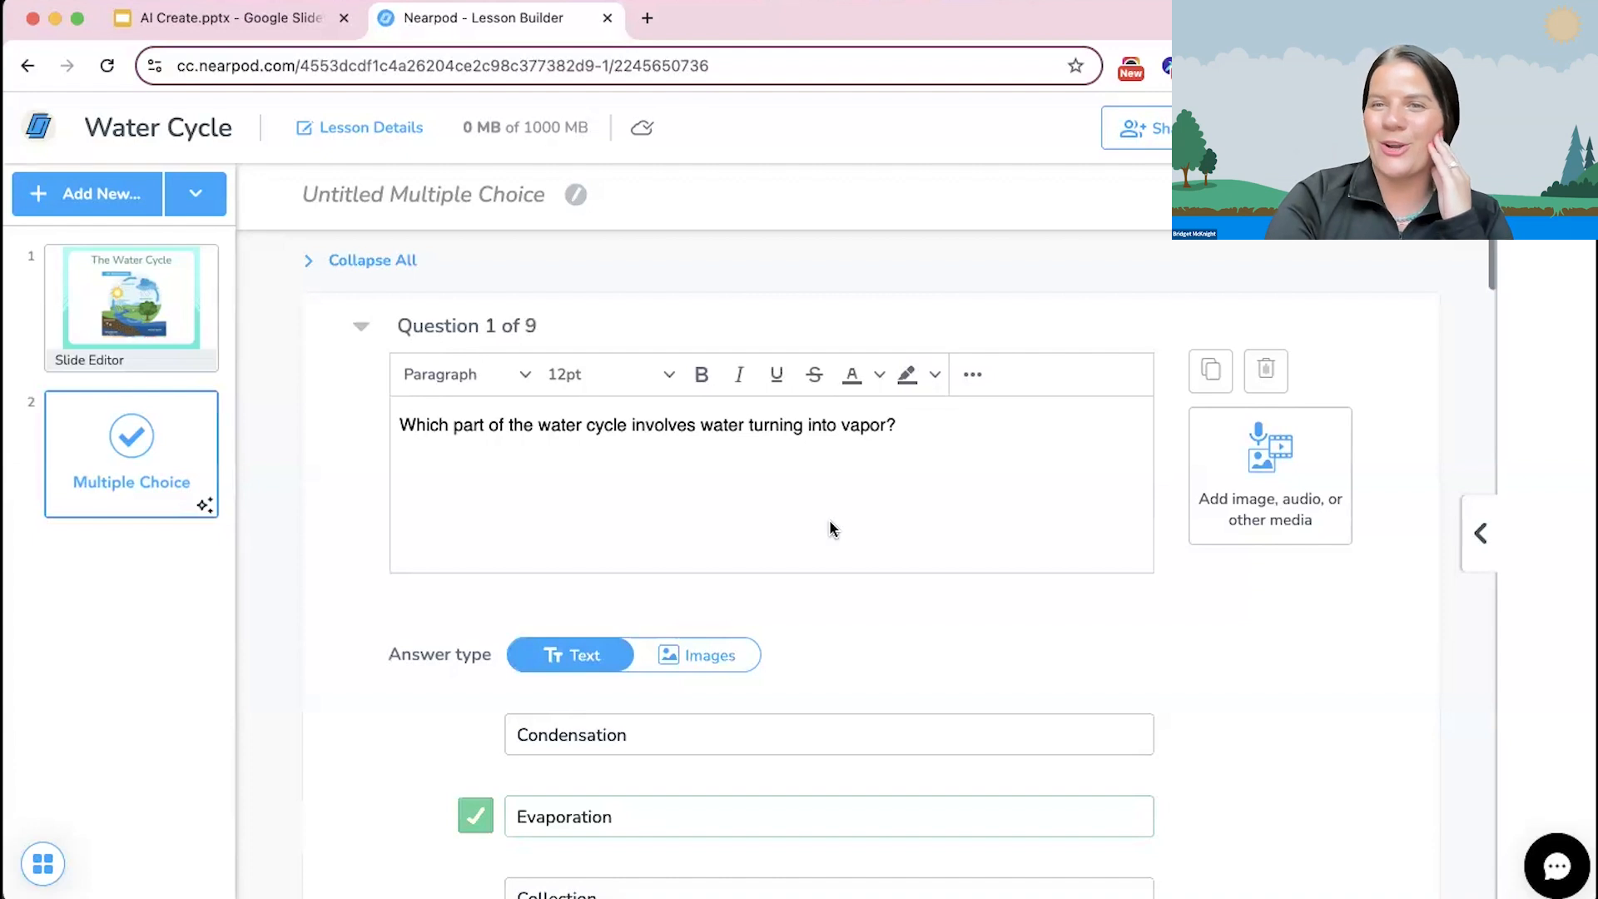
scroll(829, 526, down, 1)
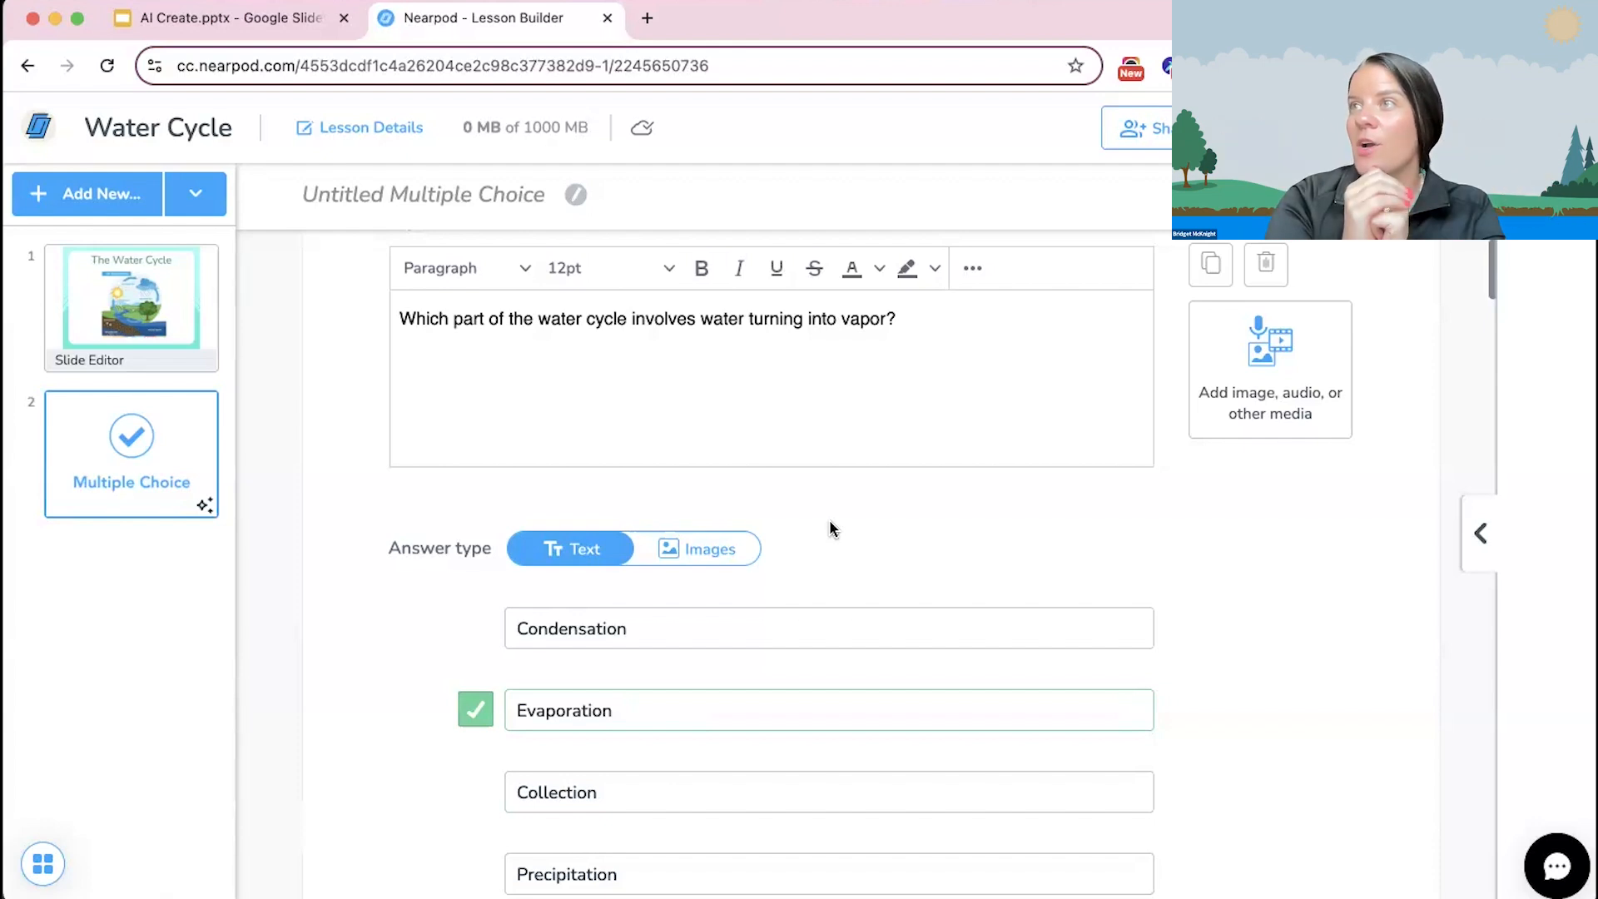
scroll(831, 524, down, 20)
scroll(830, 524, up, 20)
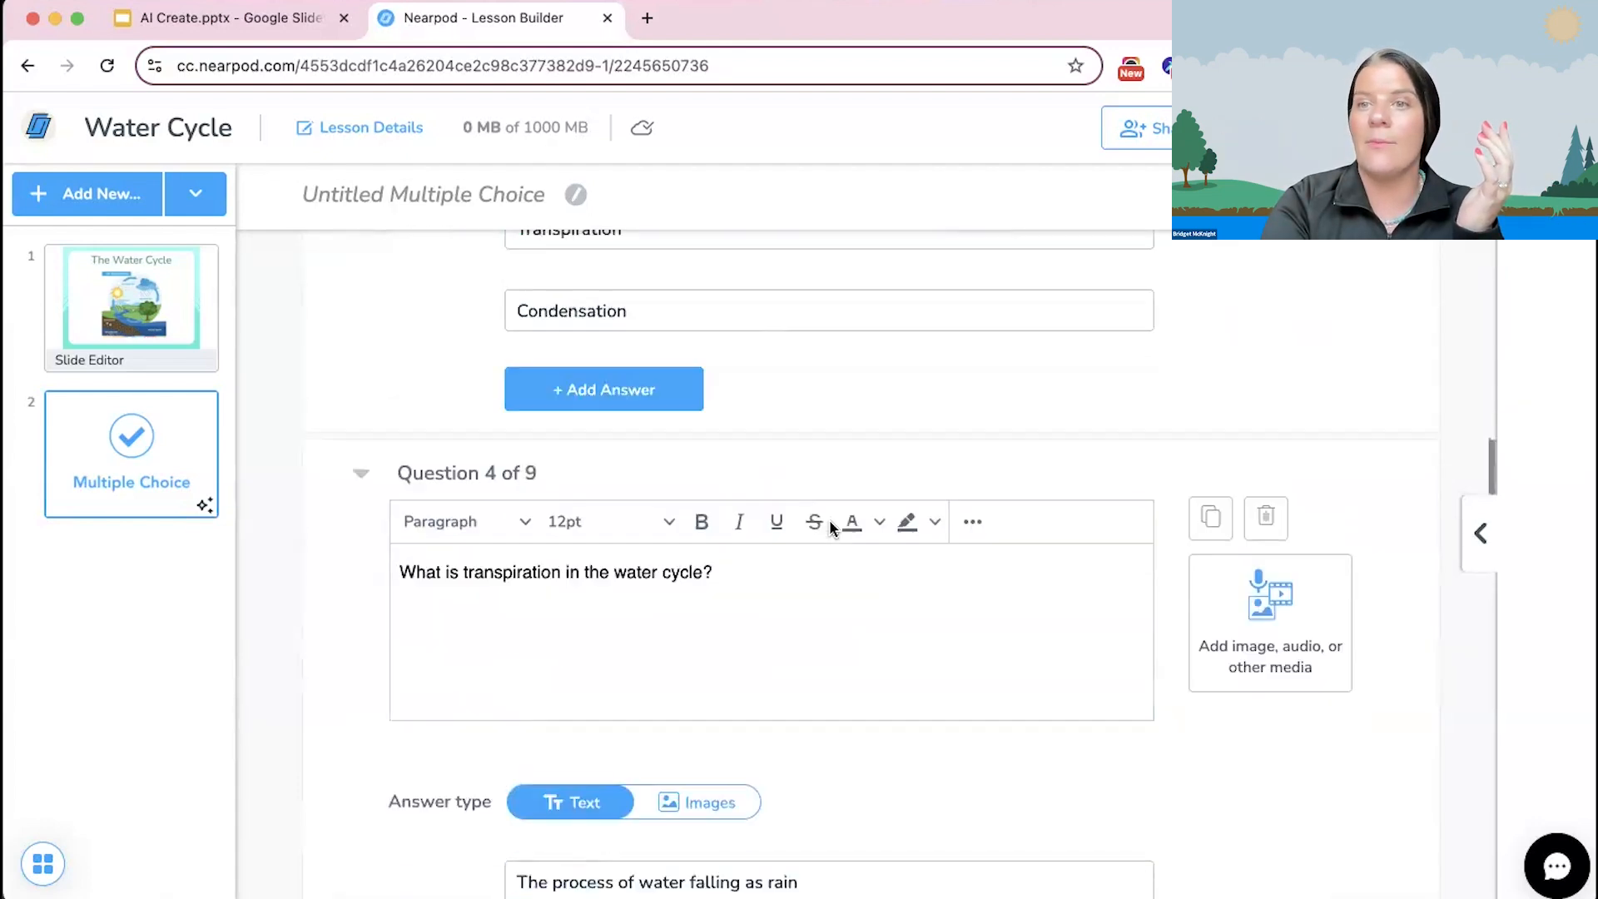
scroll(1349, 483, down, 20)
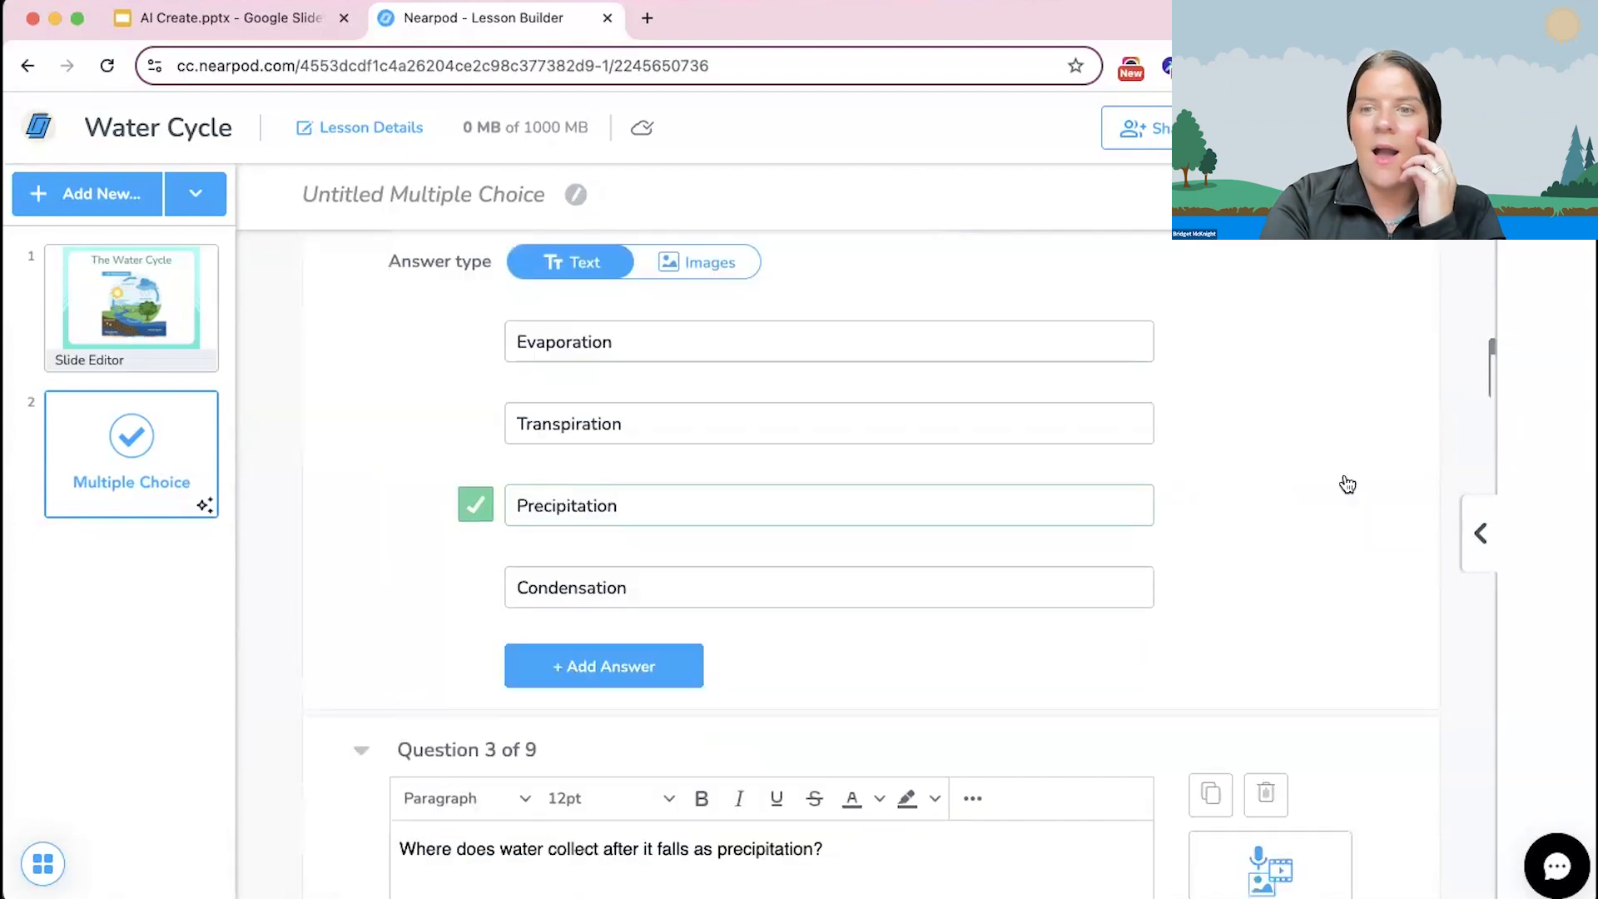
scroll(1349, 483, down, 7)
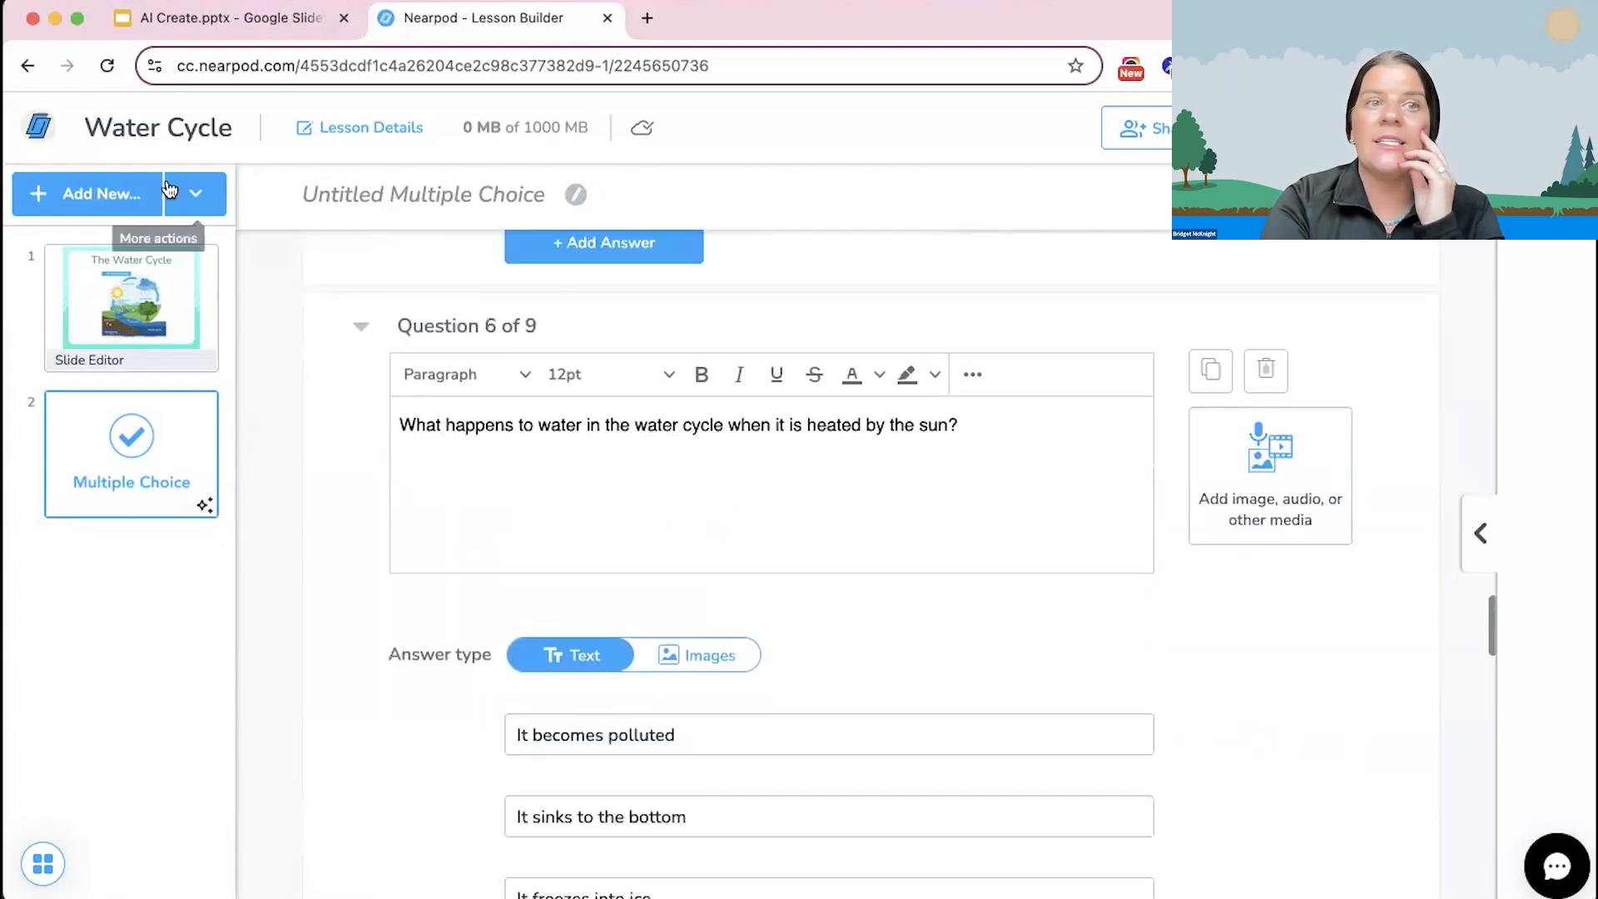
Step: Open the choices for adding new slides and activities to the lesson, and close them without adding anything
click(73, 197)
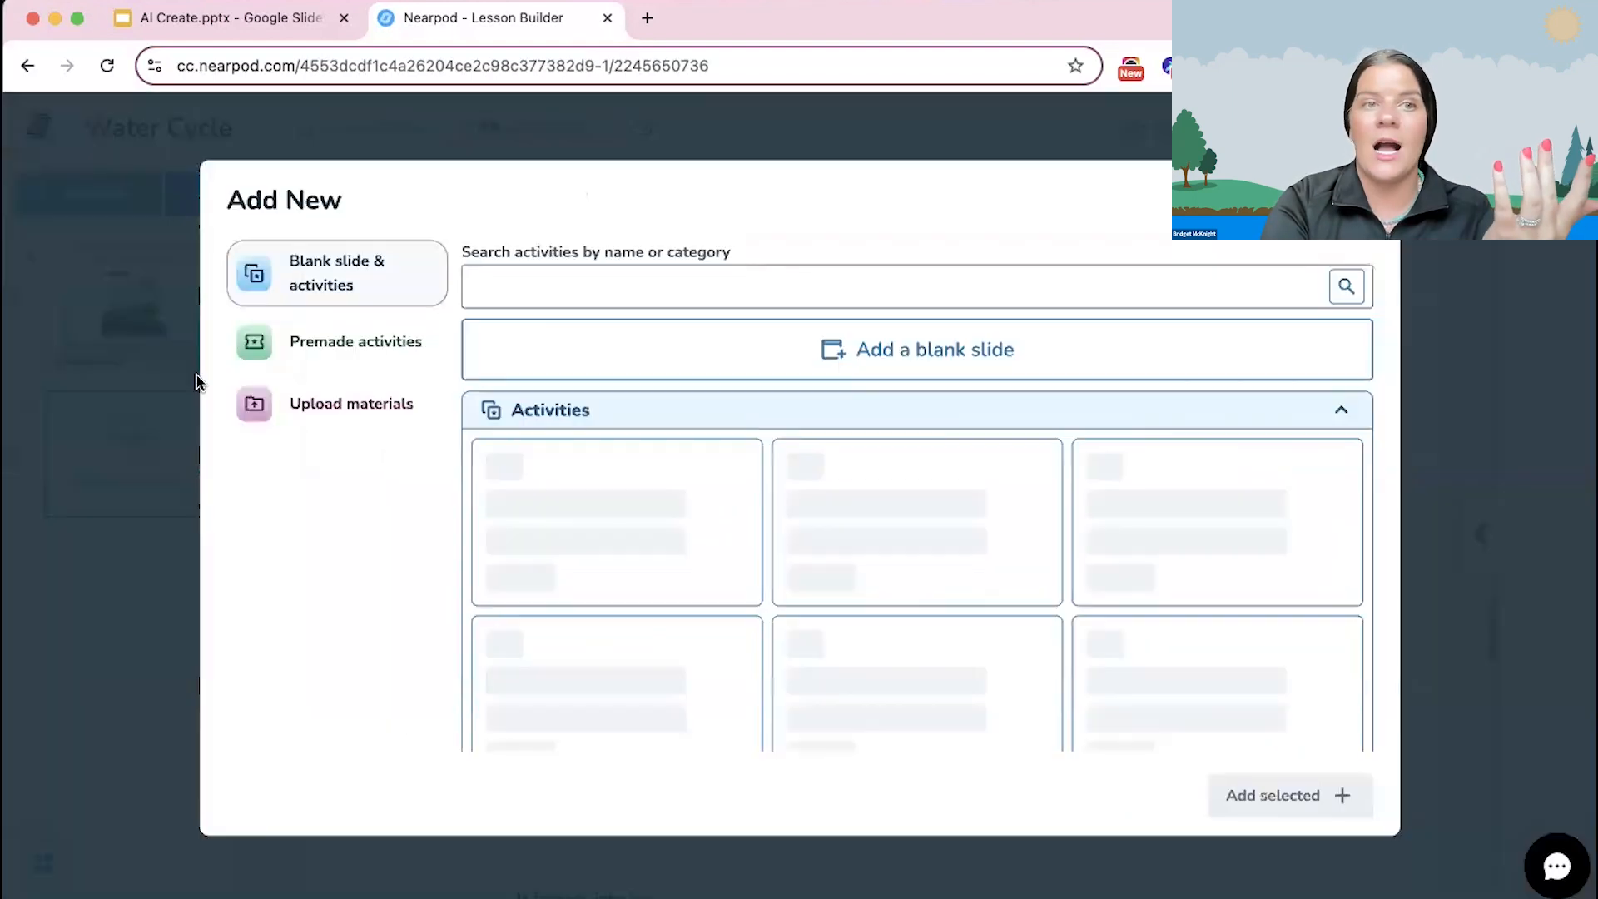
click(1360, 199)
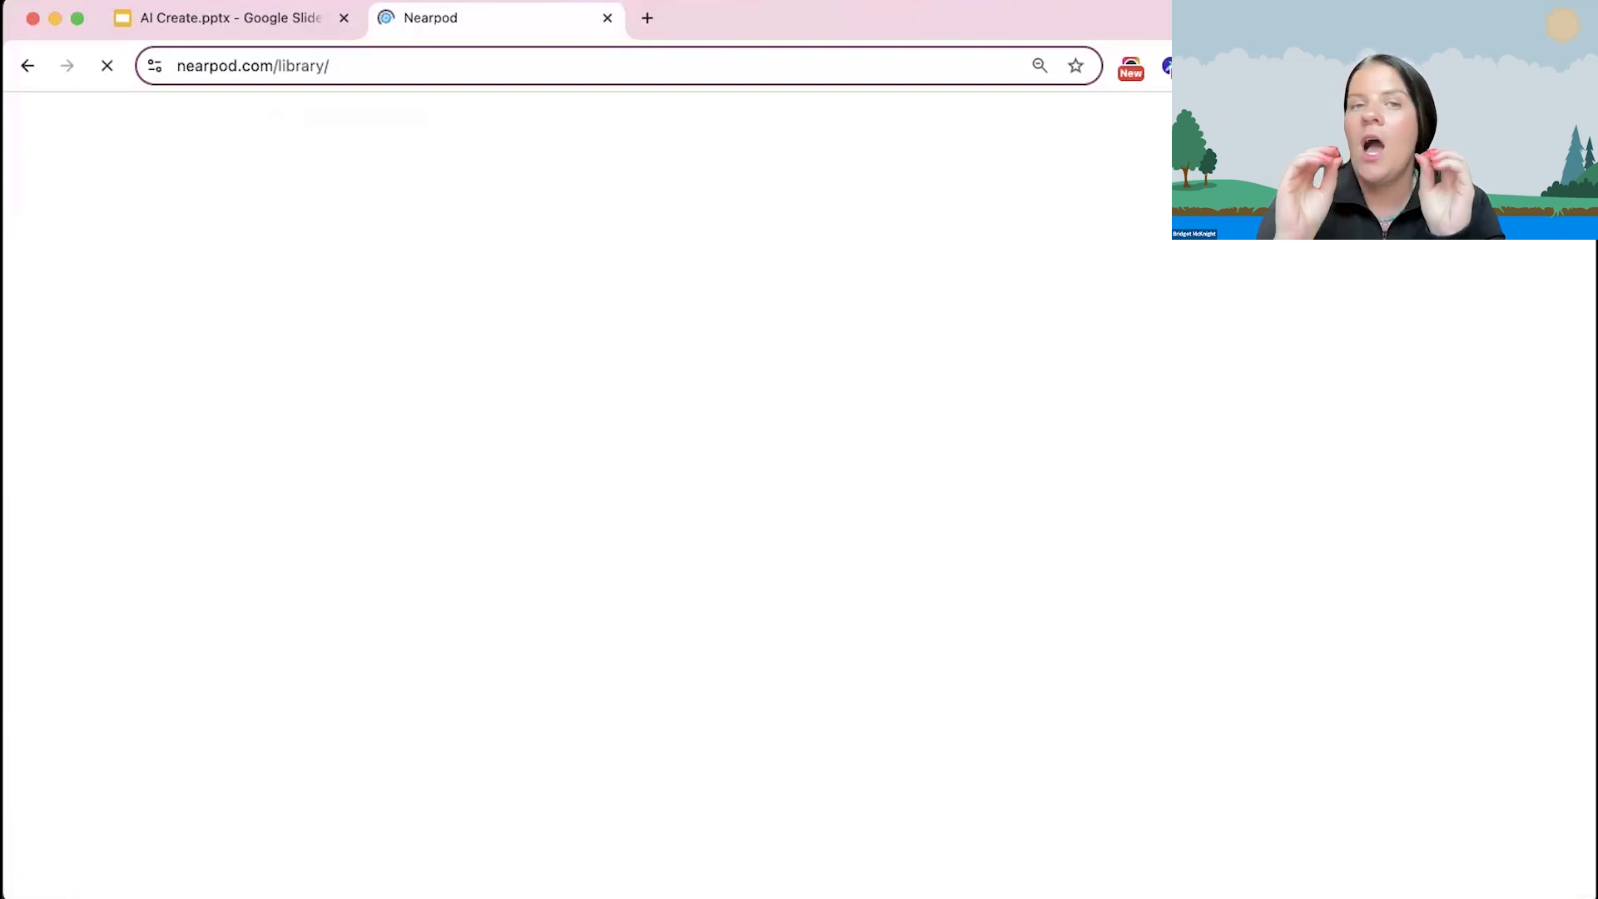
Step: Return to the lesson library, find the Water Cycle lesson and open its preview
scroll(382, 645, down, 2)
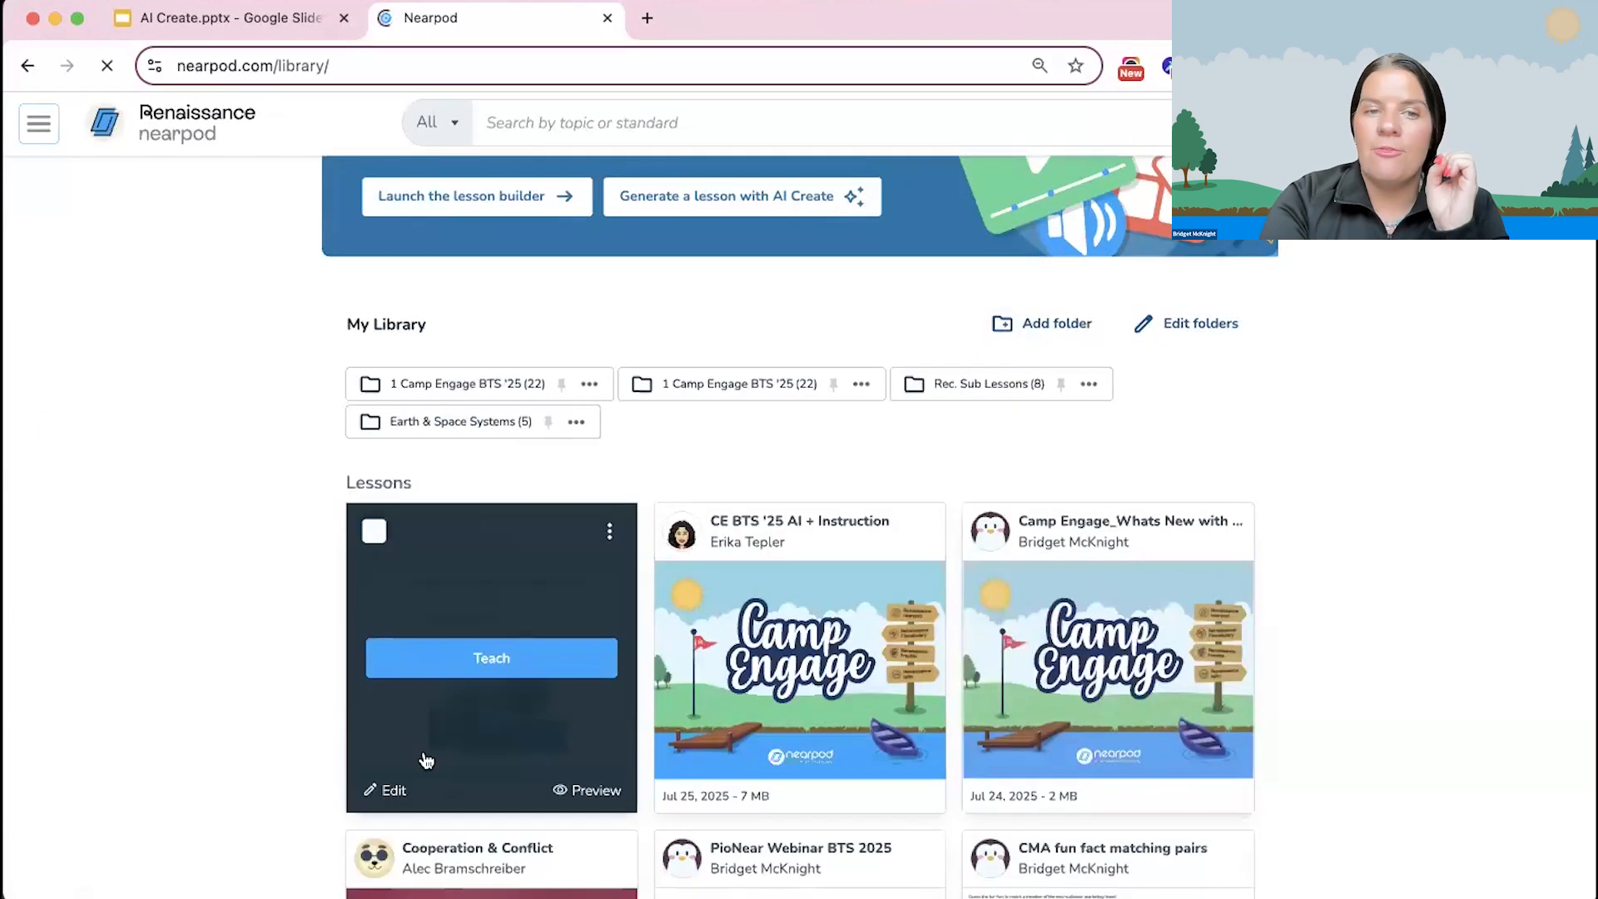
scroll(497, 681, down, 1)
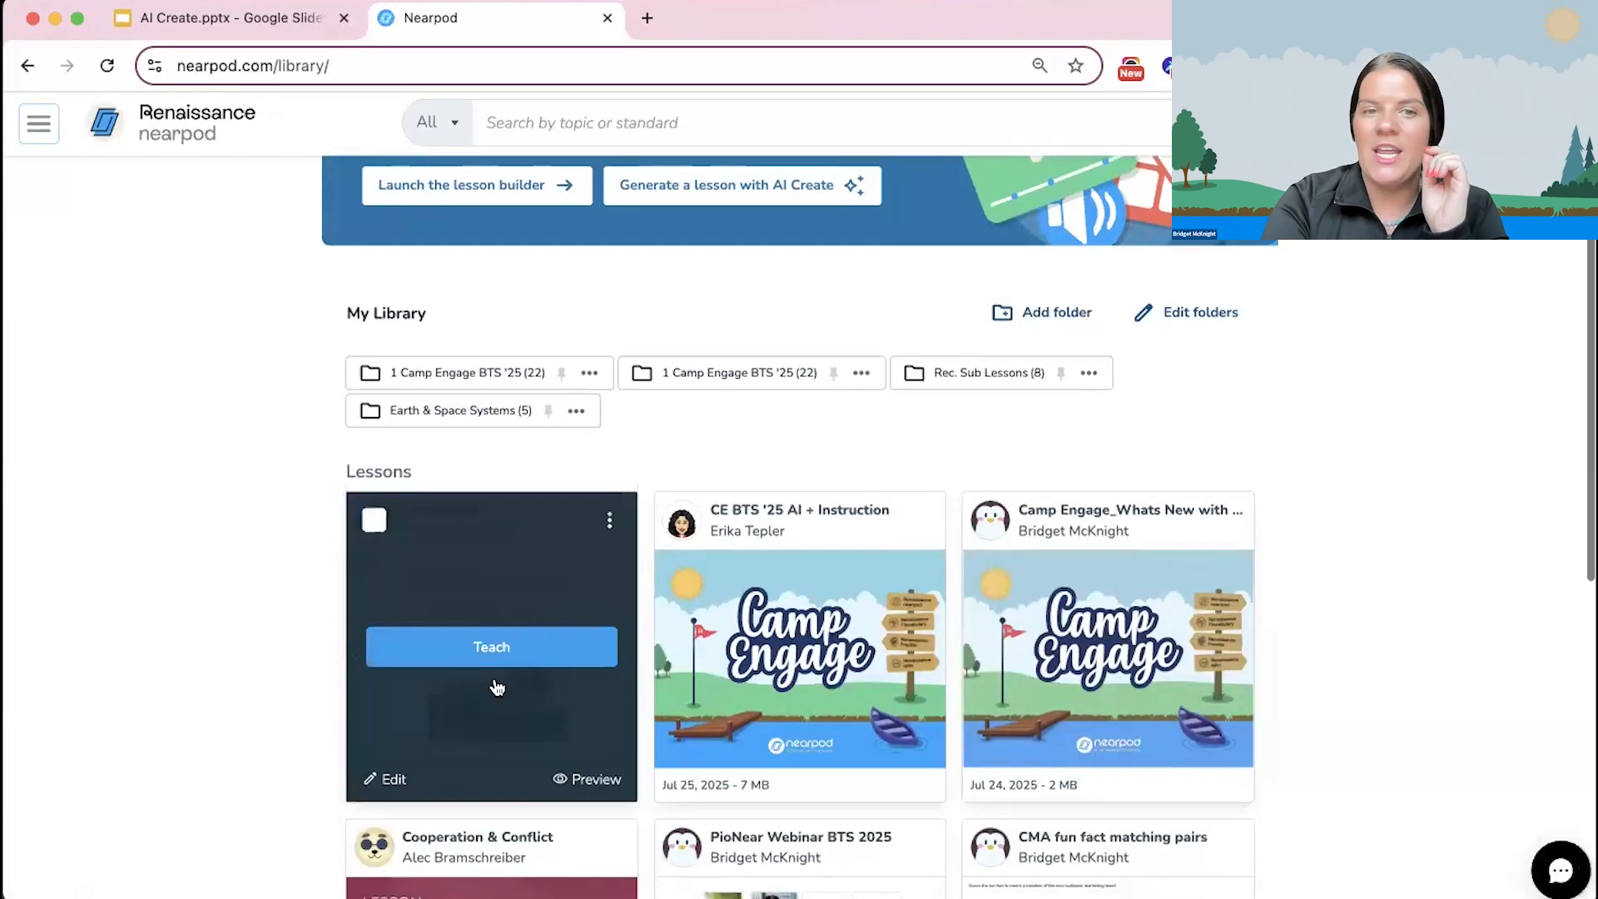
scroll(504, 666, down, 4)
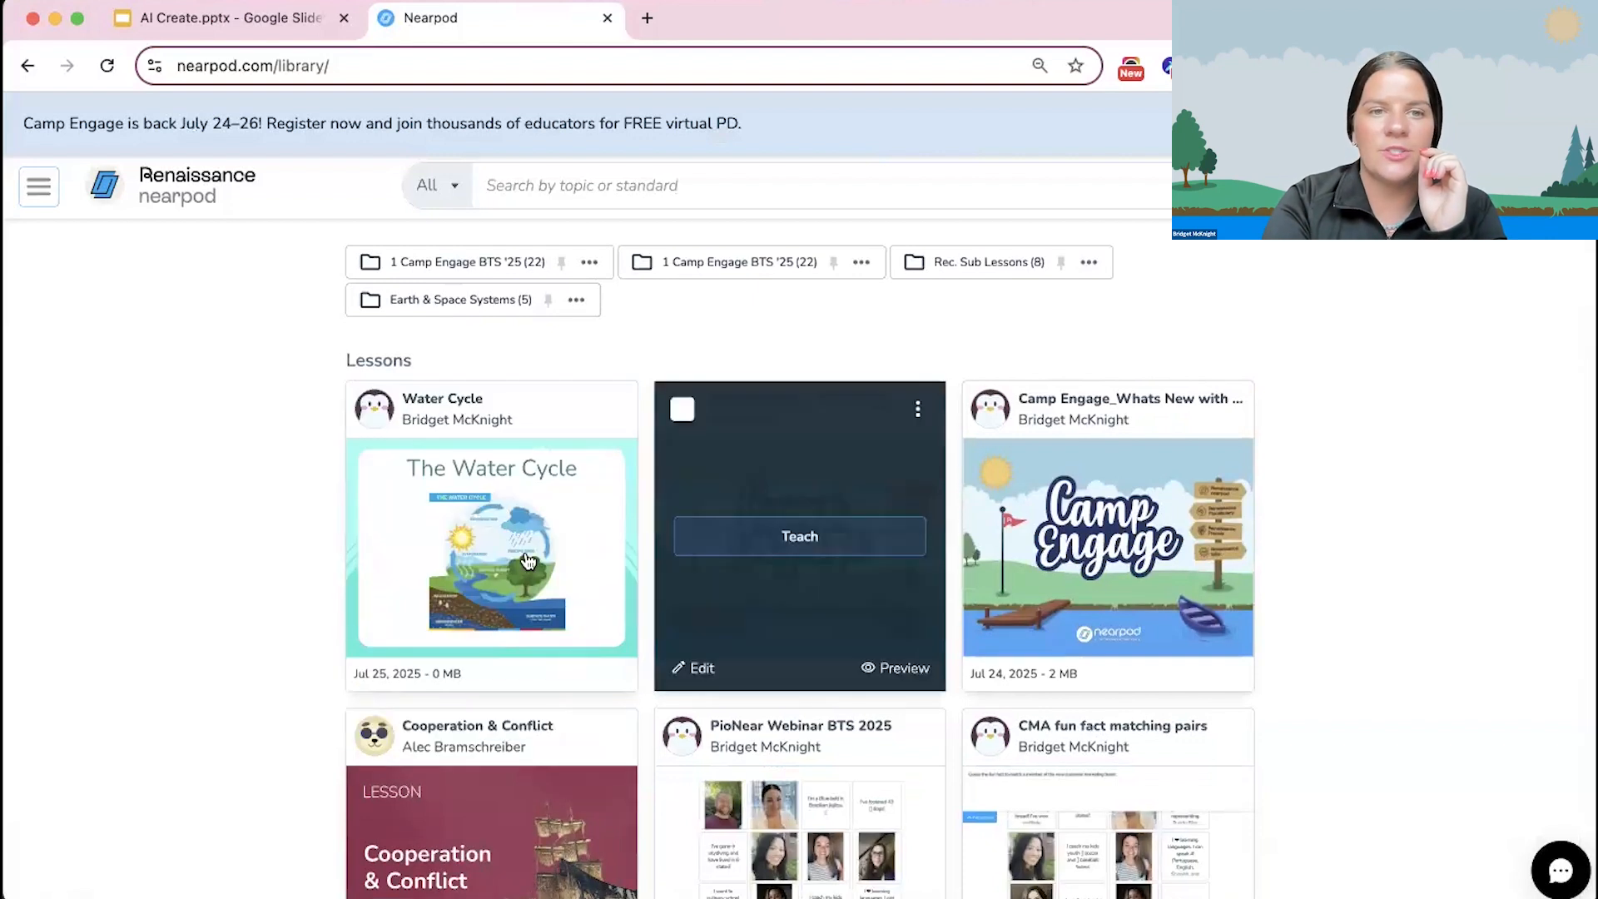
click(585, 673)
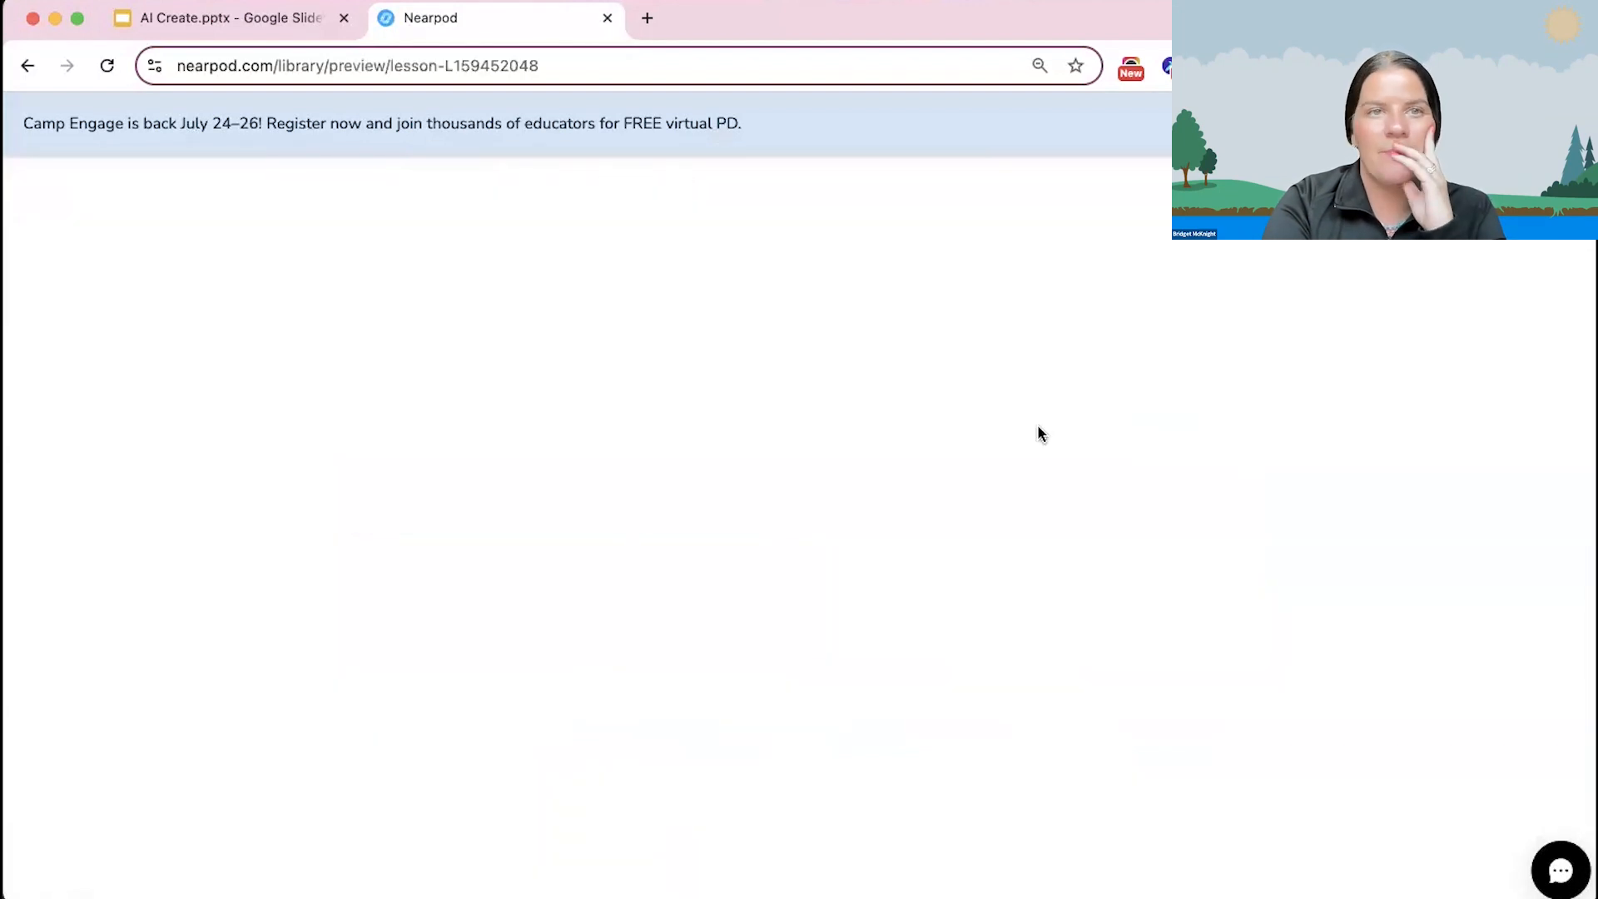